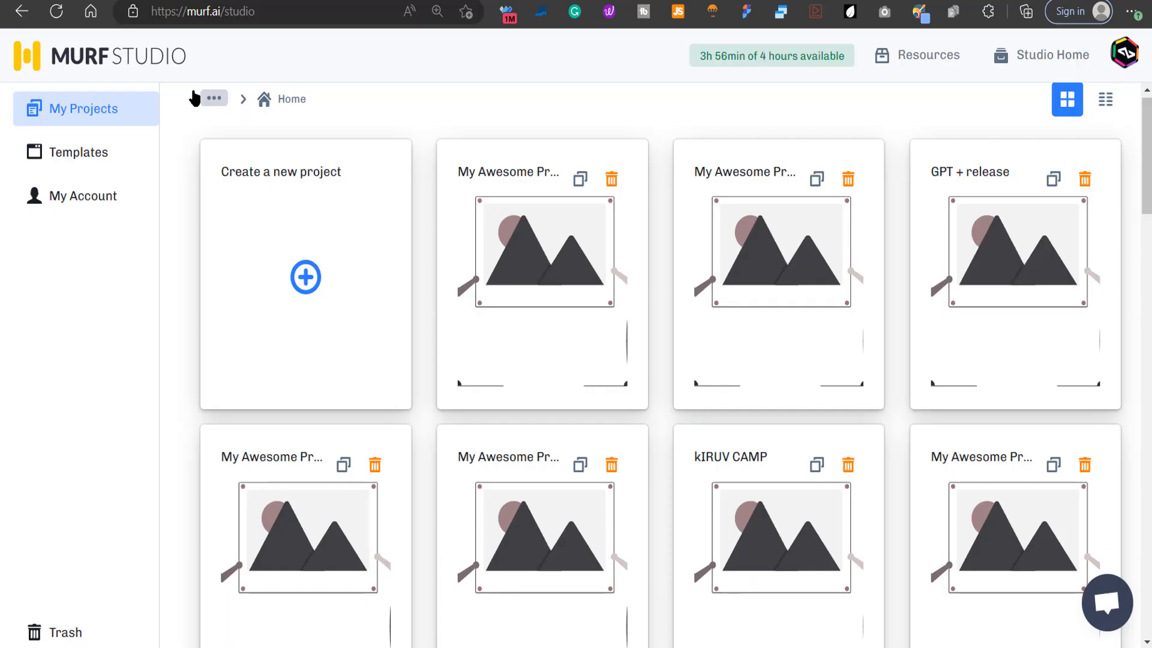
# Switch to the ChatGPT conversation and copy the numbered explanation of the five foods' health benefits
pyautogui.click(320, 286)
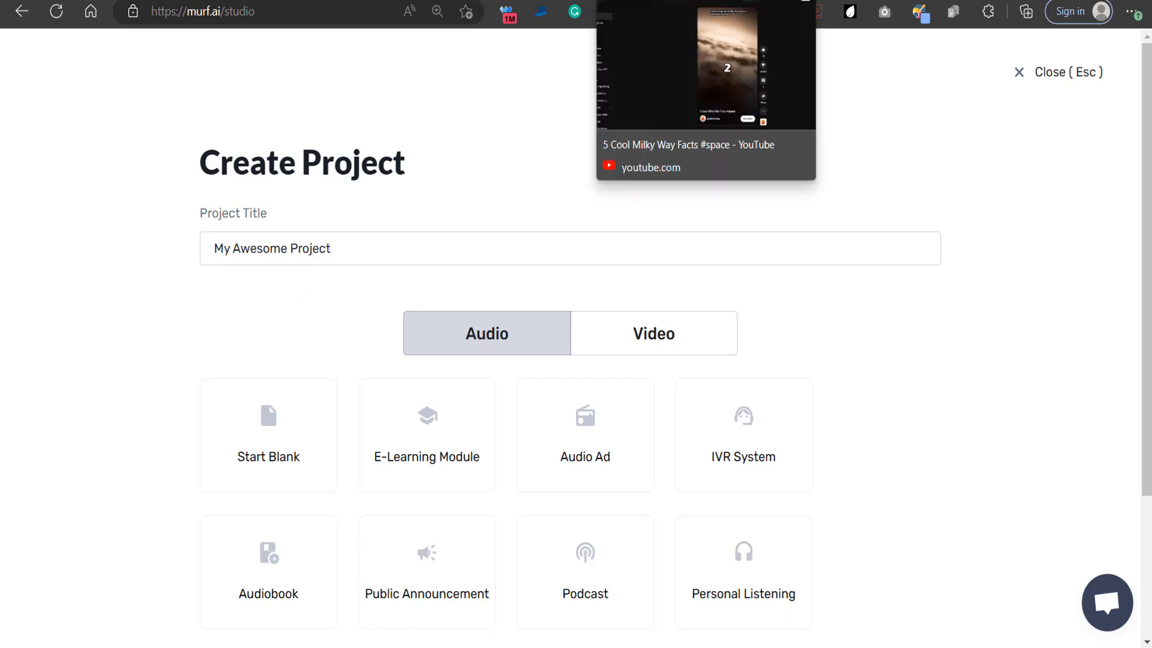
pyautogui.click(330, 90)
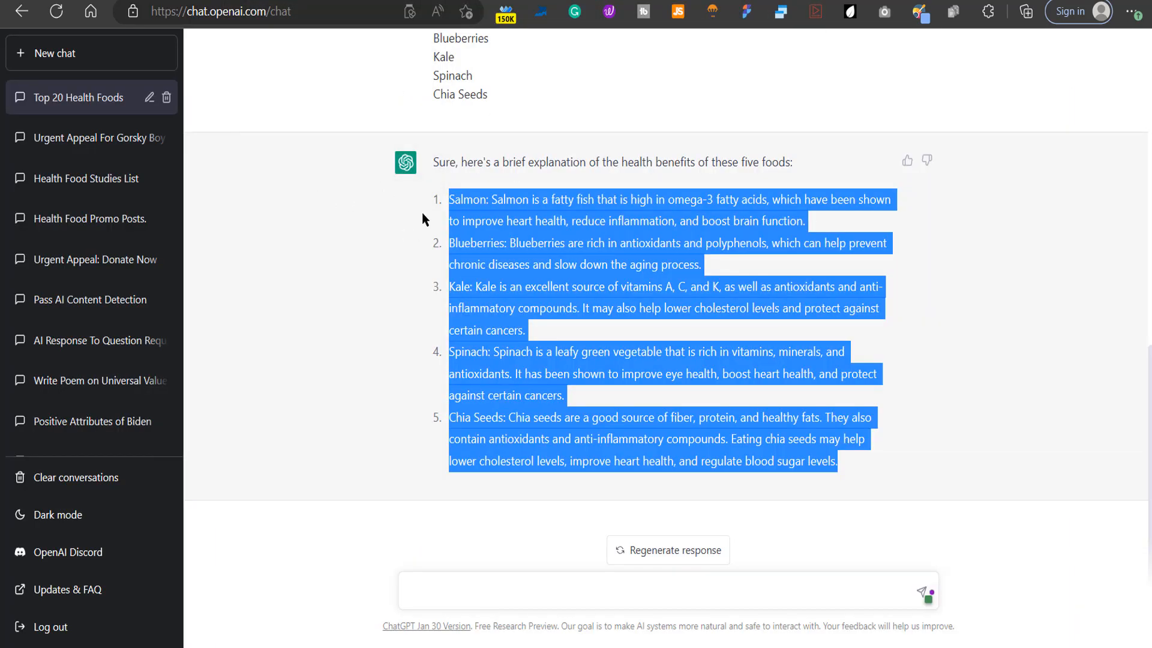
pyautogui.rightClick(457, 196)
pyautogui.click(463, 210)
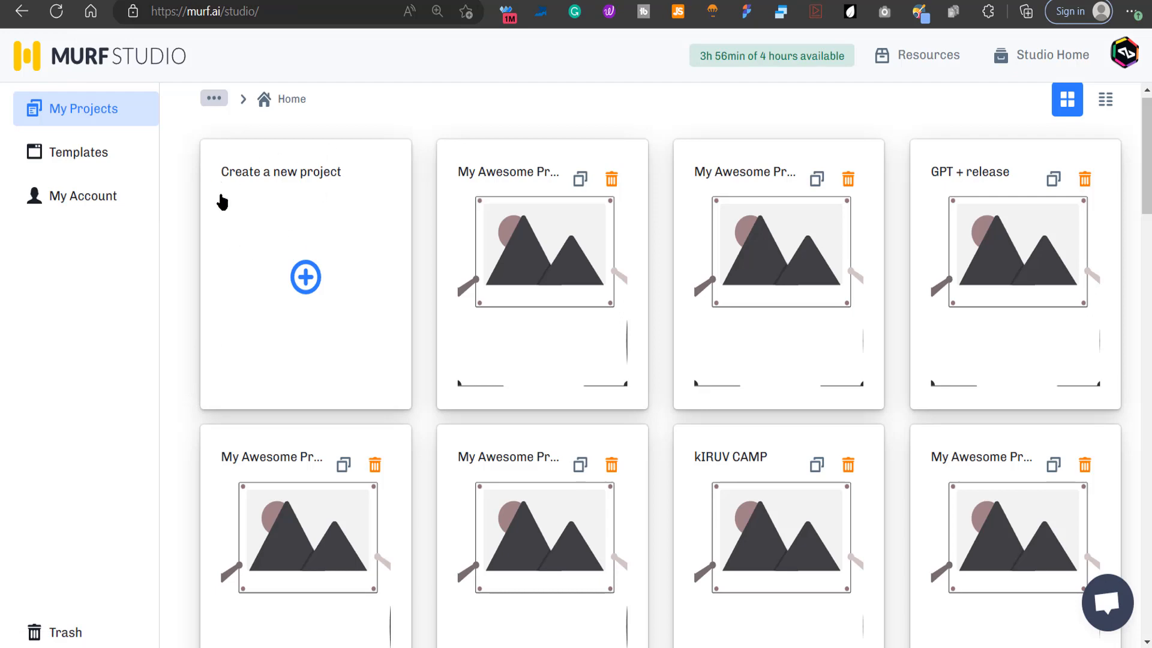
# Switch back to Murf Studio and create a blank audio project titled My Awesome Project
pyautogui.click(305, 279)
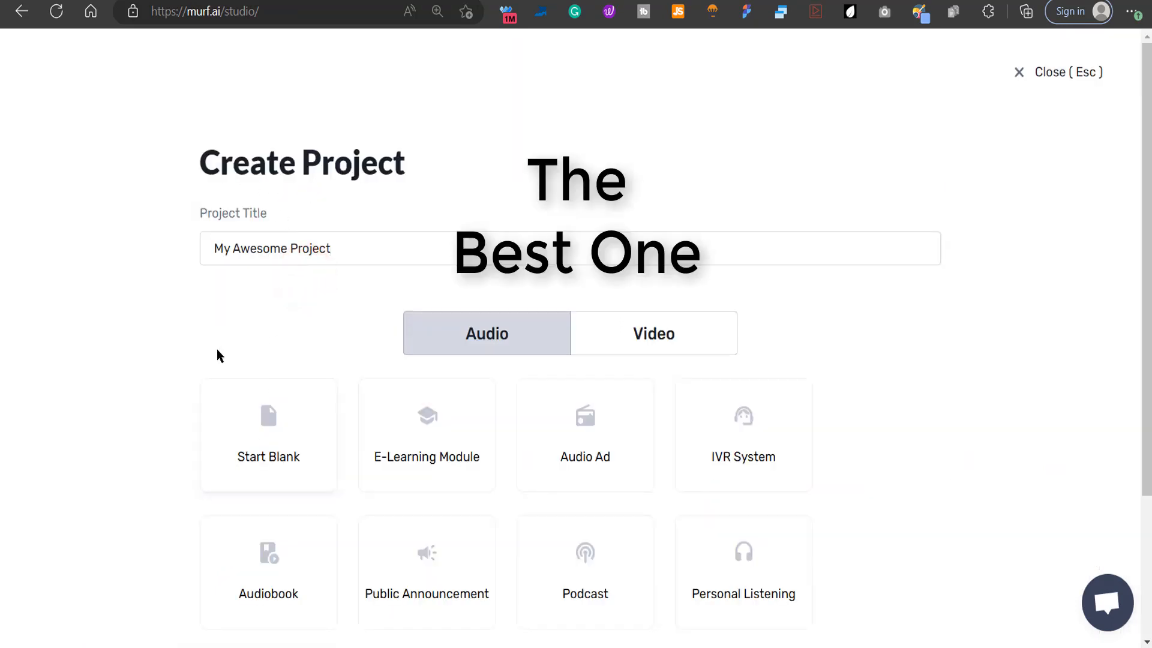
pyautogui.click(248, 433)
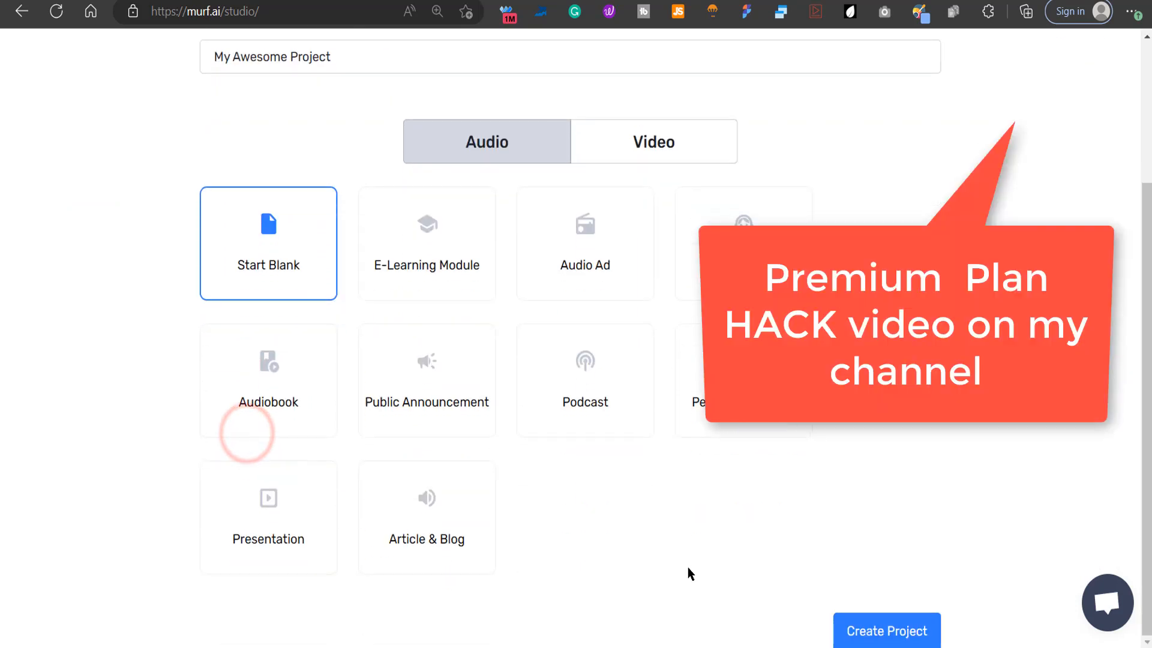
pyautogui.click(888, 633)
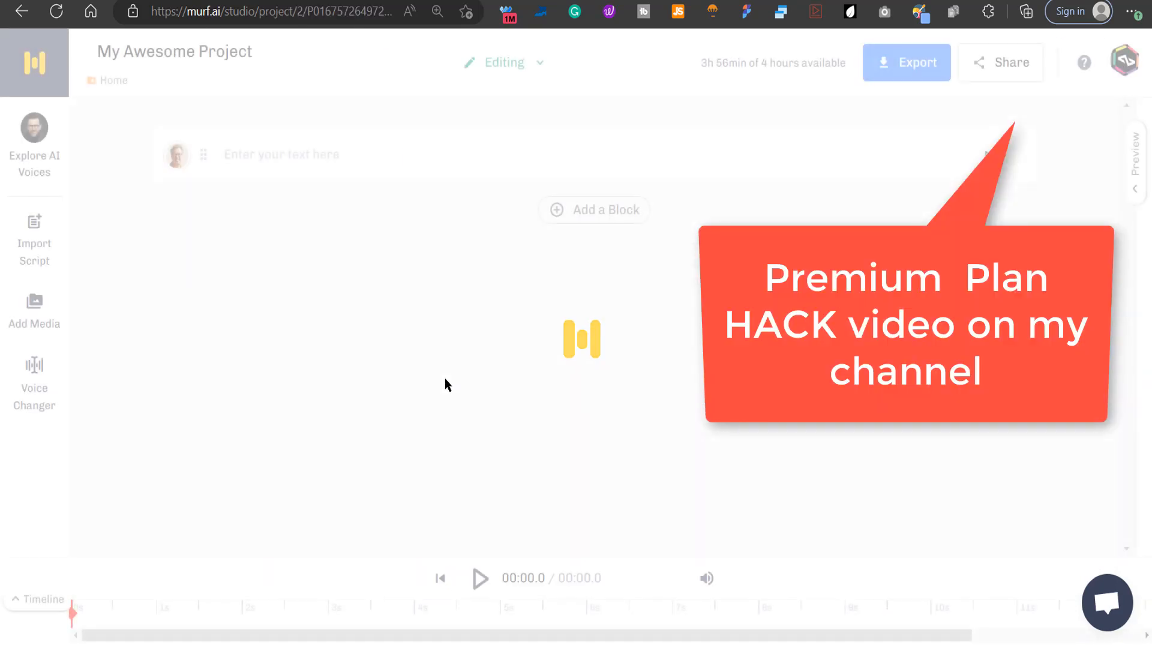
# Paste the copied food script into the empty text block, split by paragraphs without splitting sentences
pyautogui.click(271, 165)
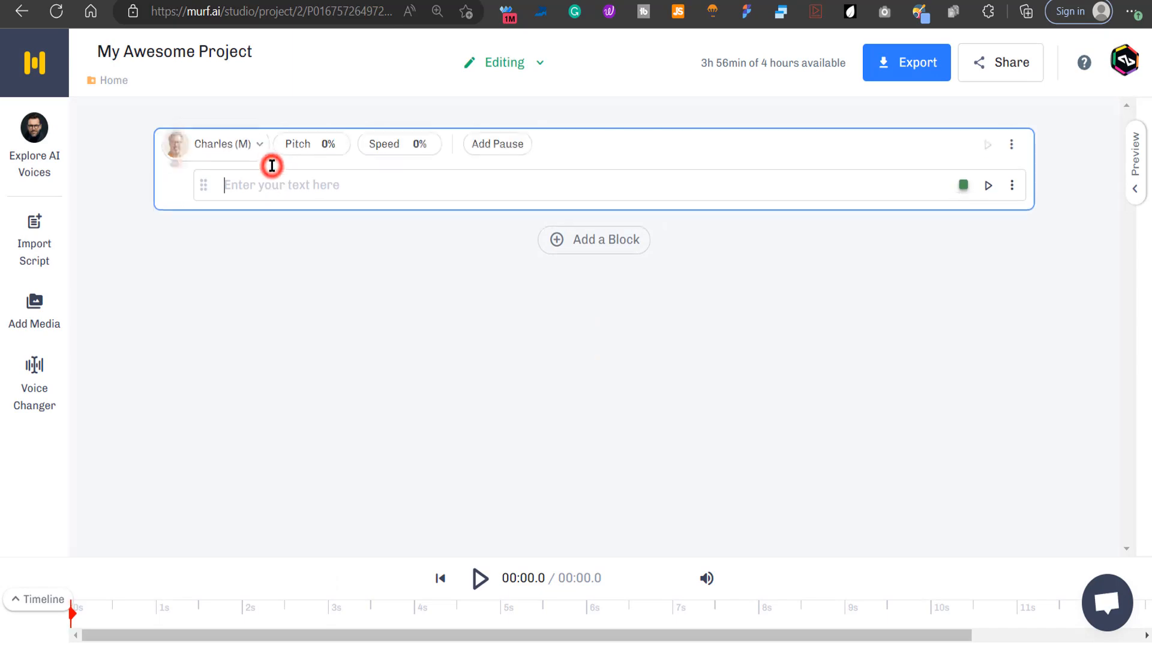
pyautogui.hotkey('ctrl', 'v')
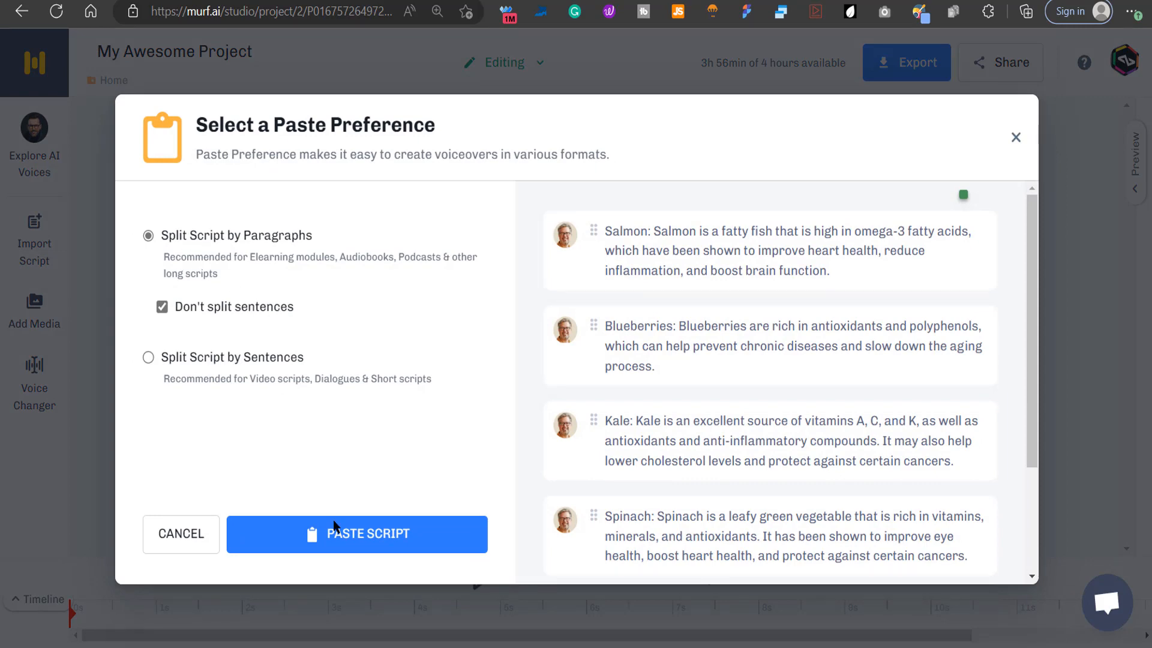
pyautogui.click(342, 541)
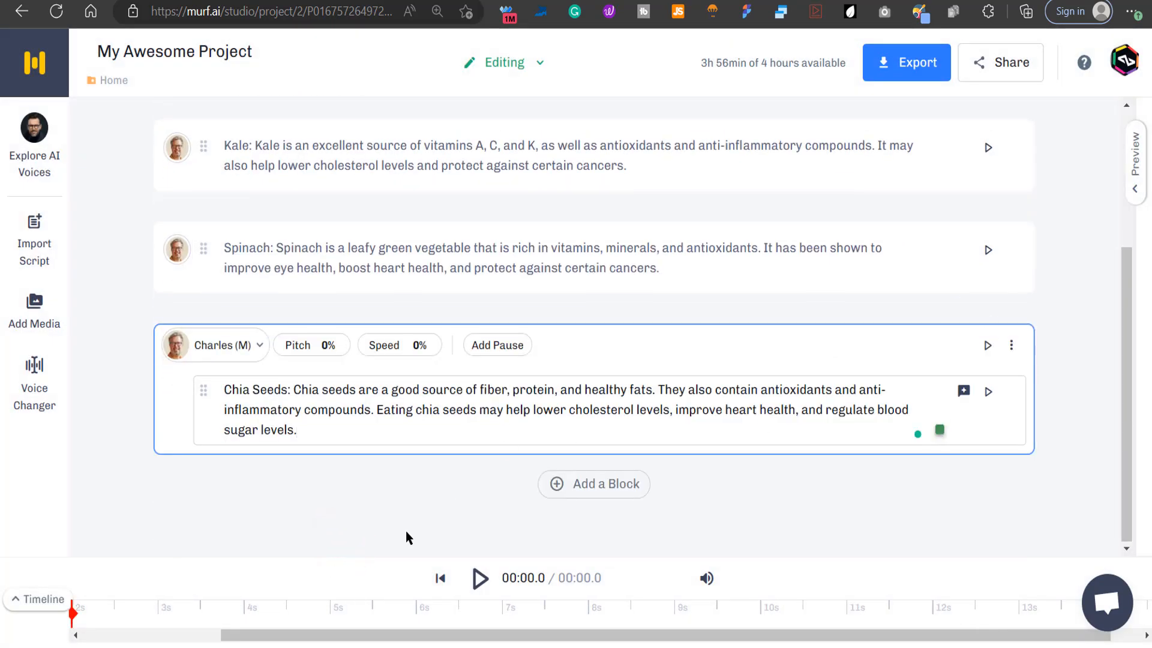
# Browse the voices for the Salmon block, play the Clint (M) sample, and select Charles (M)
pyautogui.scroll(3, 375, 553)
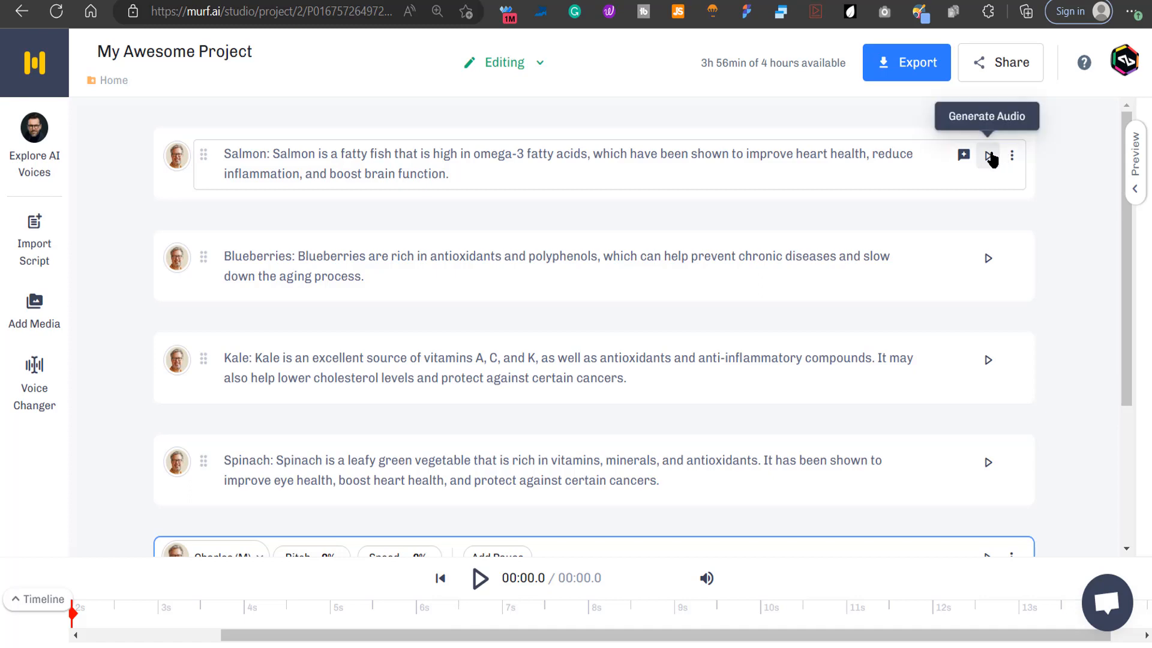
pyautogui.click(173, 167)
pyautogui.scroll(-15, 676, 390)
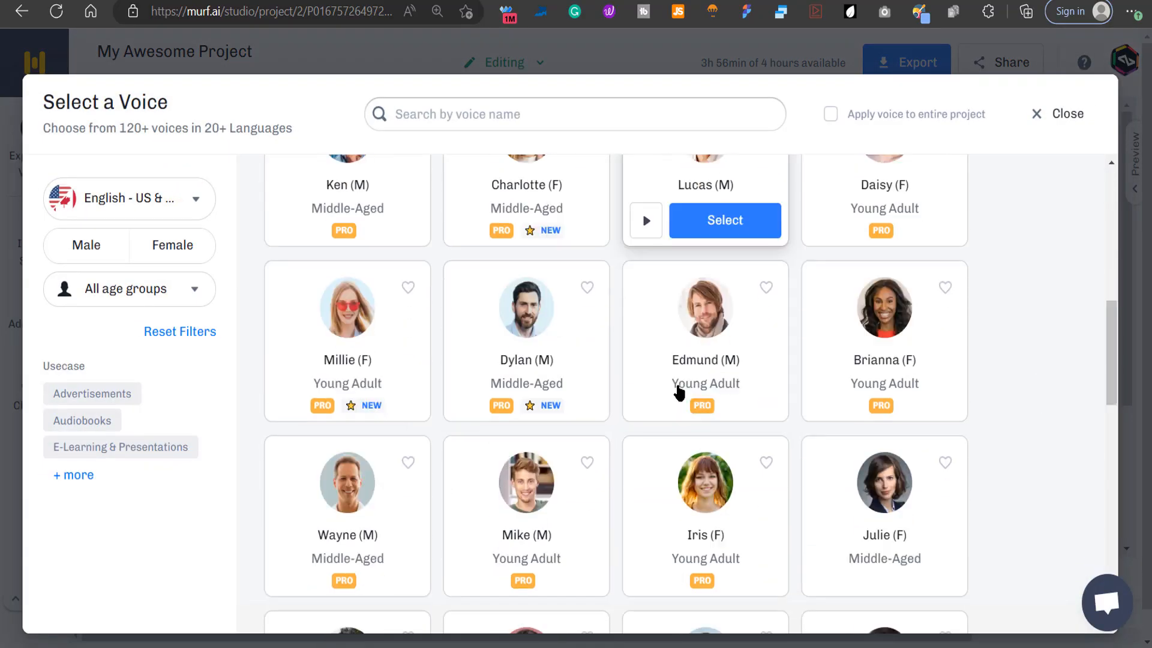
pyautogui.scroll(15, 676, 390)
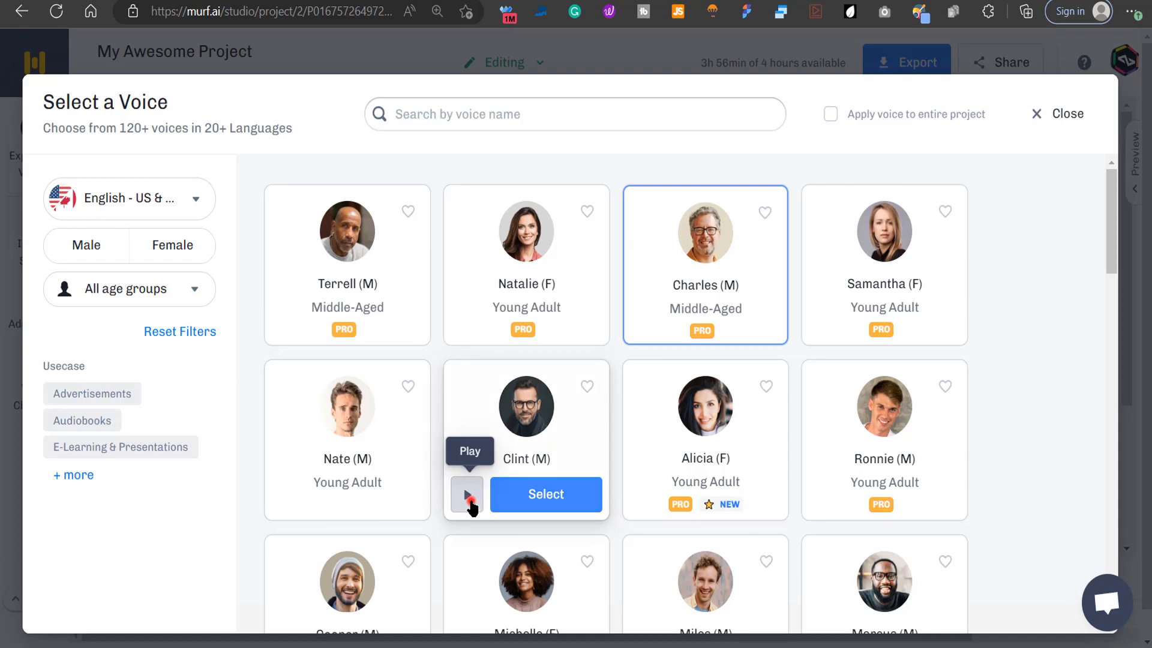
pyautogui.click(467, 495)
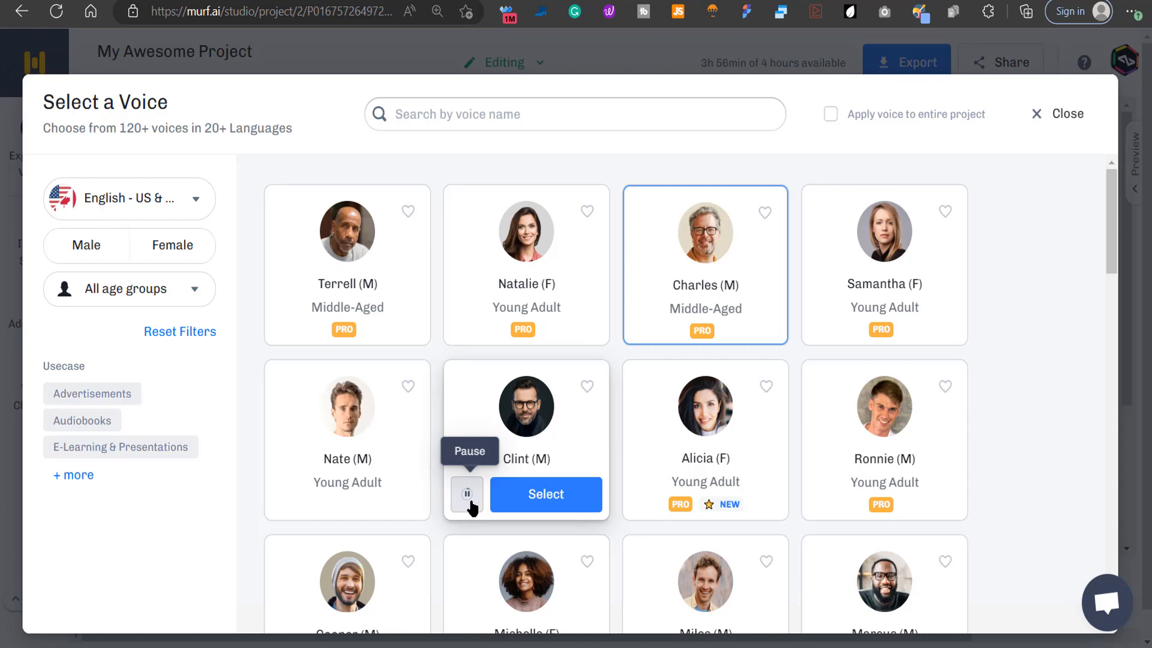
pyautogui.click(468, 495)
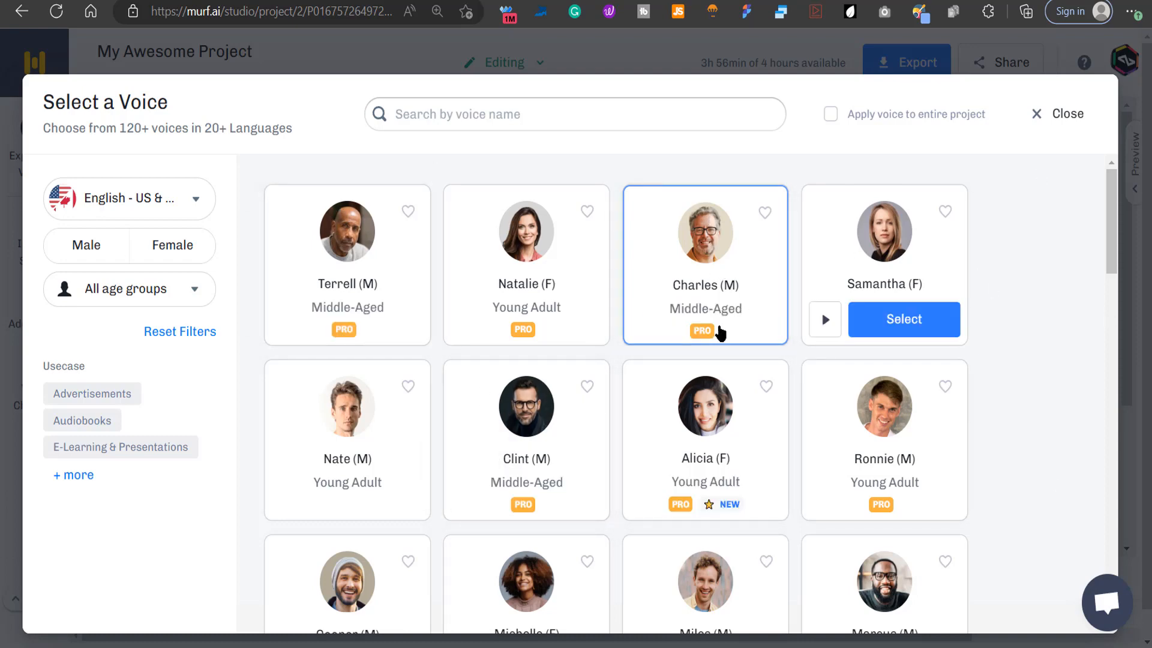
pyautogui.click(709, 318)
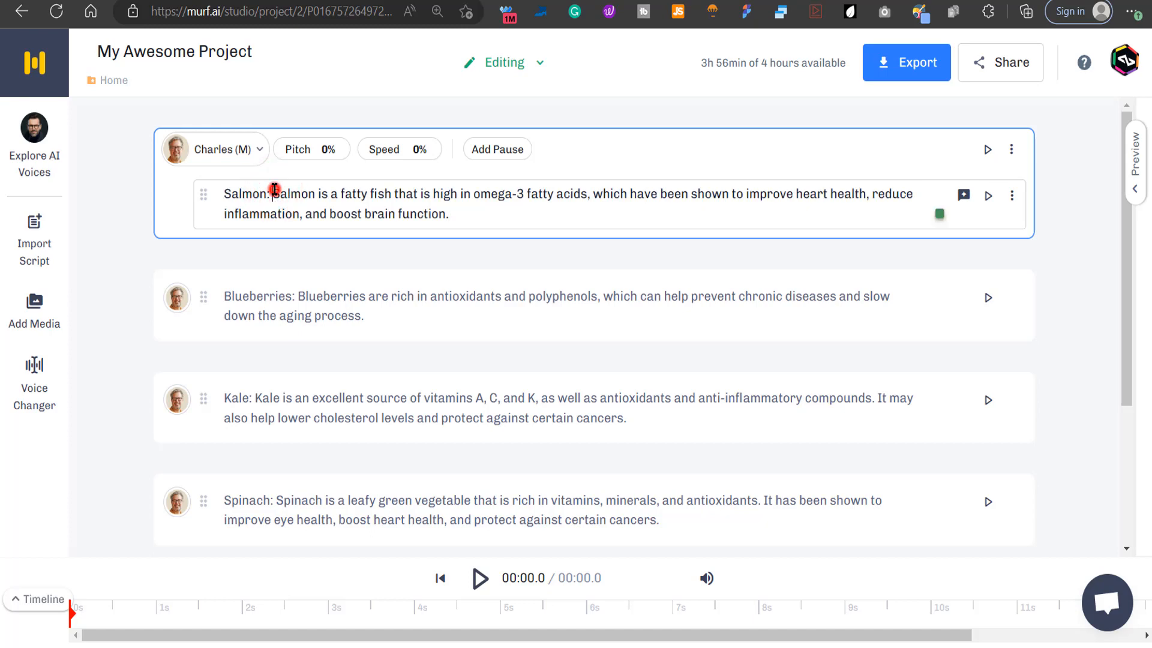
# Generate the audio for the Salmon block and end its text with a period
pyautogui.moveTo(275, 190); pyautogui.dragTo(221, 189)
pyautogui.click(321, 217)
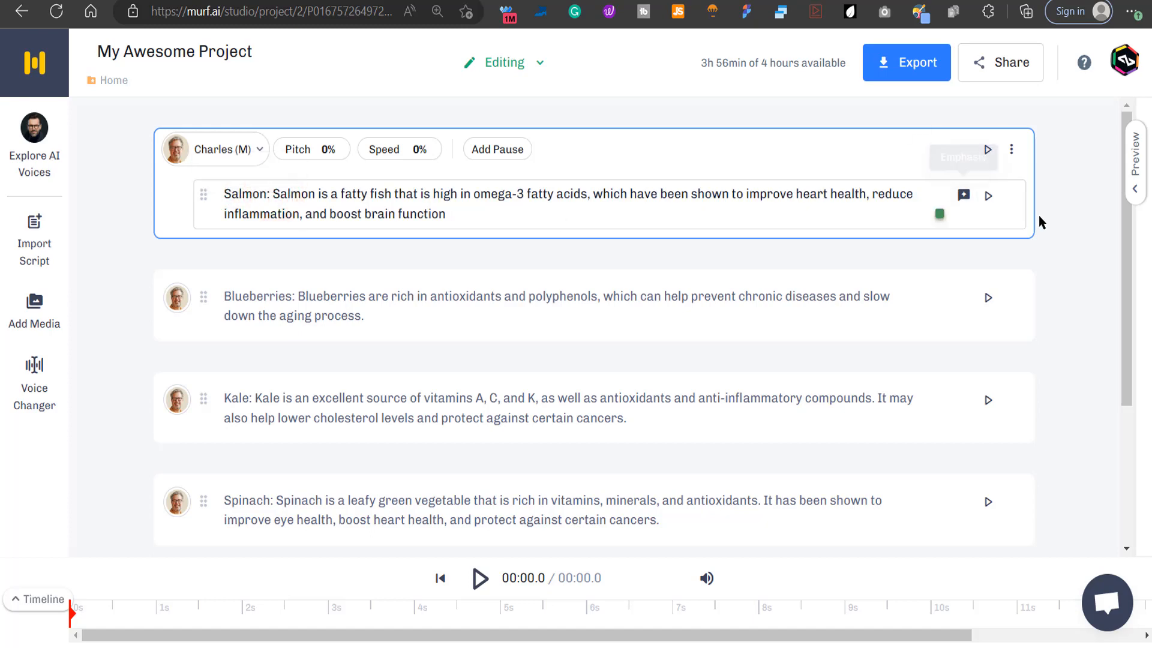
pyautogui.click(987, 198)
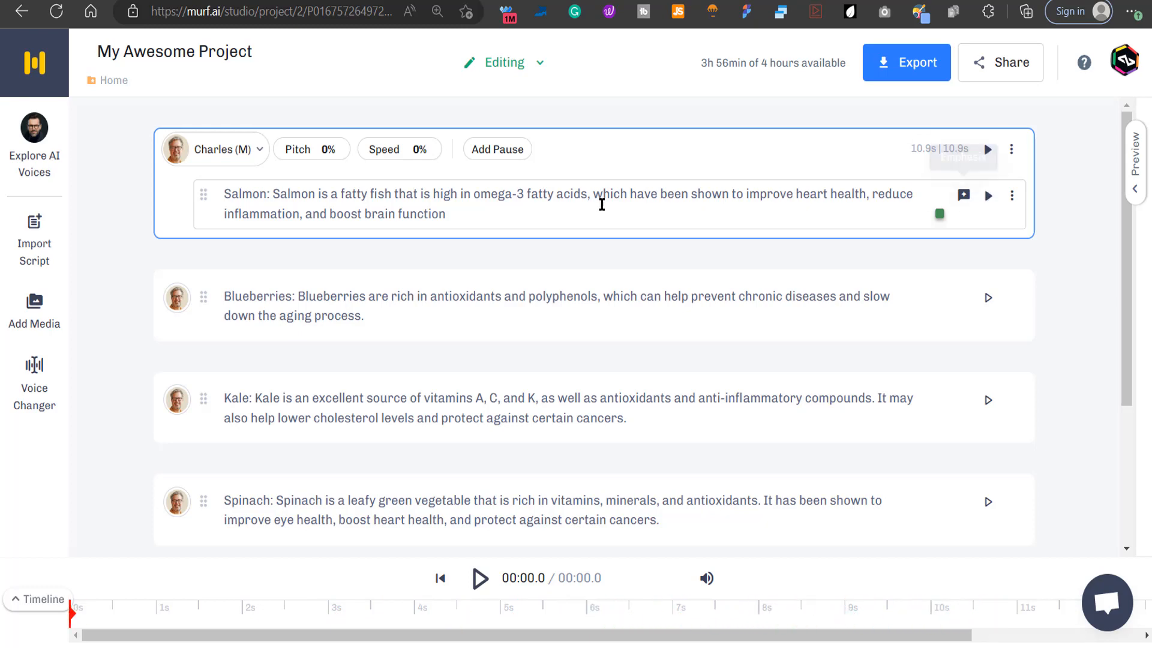
pyautogui.click(491, 209)
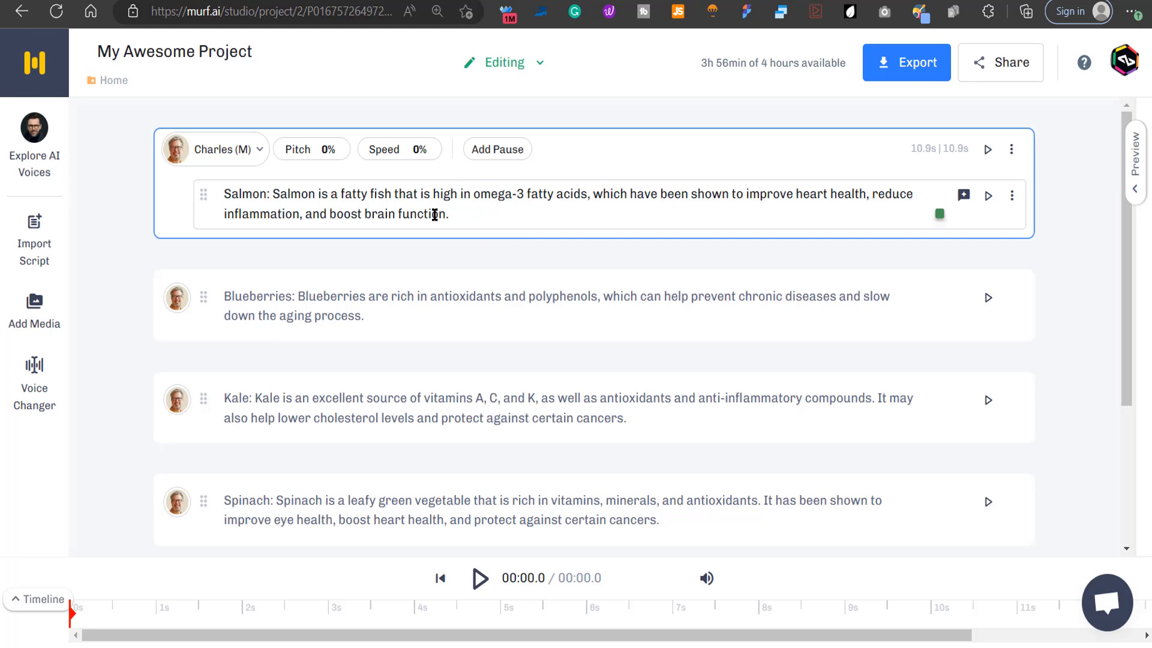
# Open the pronunciation options for the word "fatty" in the Salmon block, preview the ˈfæti suggestion, and keep the default
pyautogui.click(355, 193)
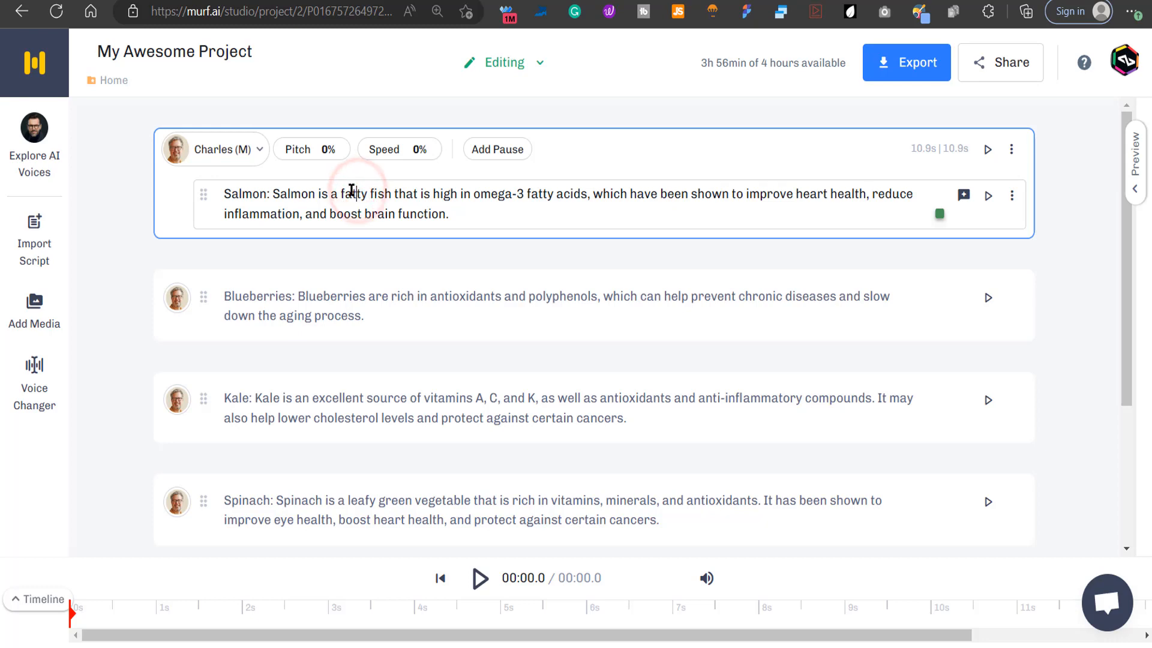
pyautogui.doubleClick(349, 191)
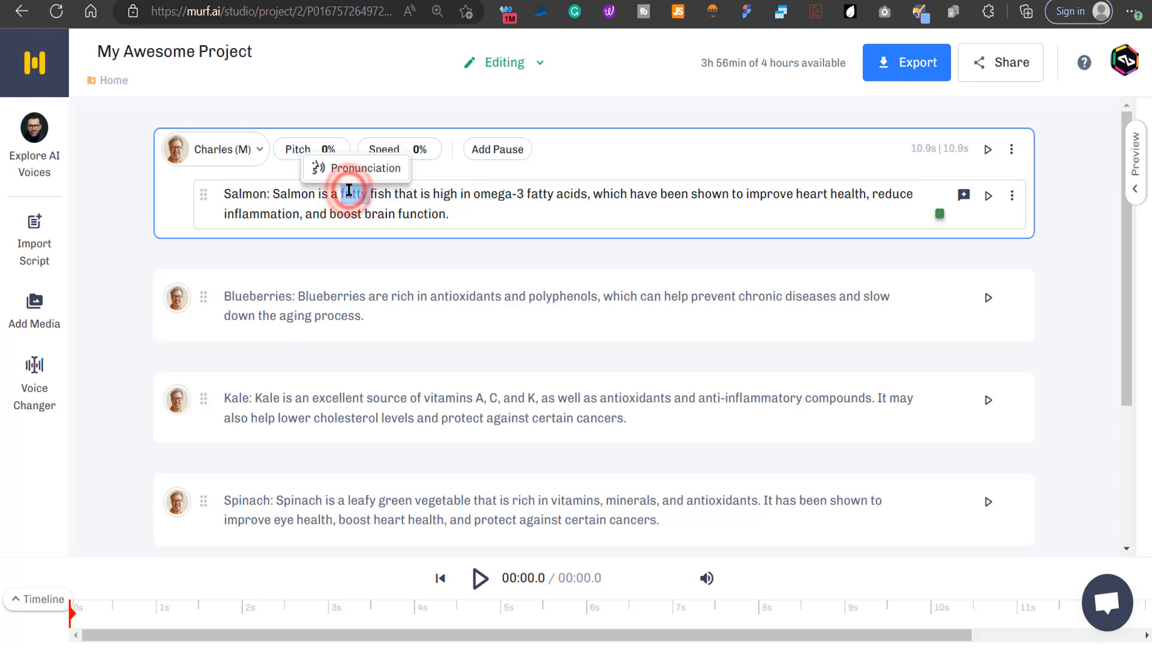
pyautogui.click(358, 168)
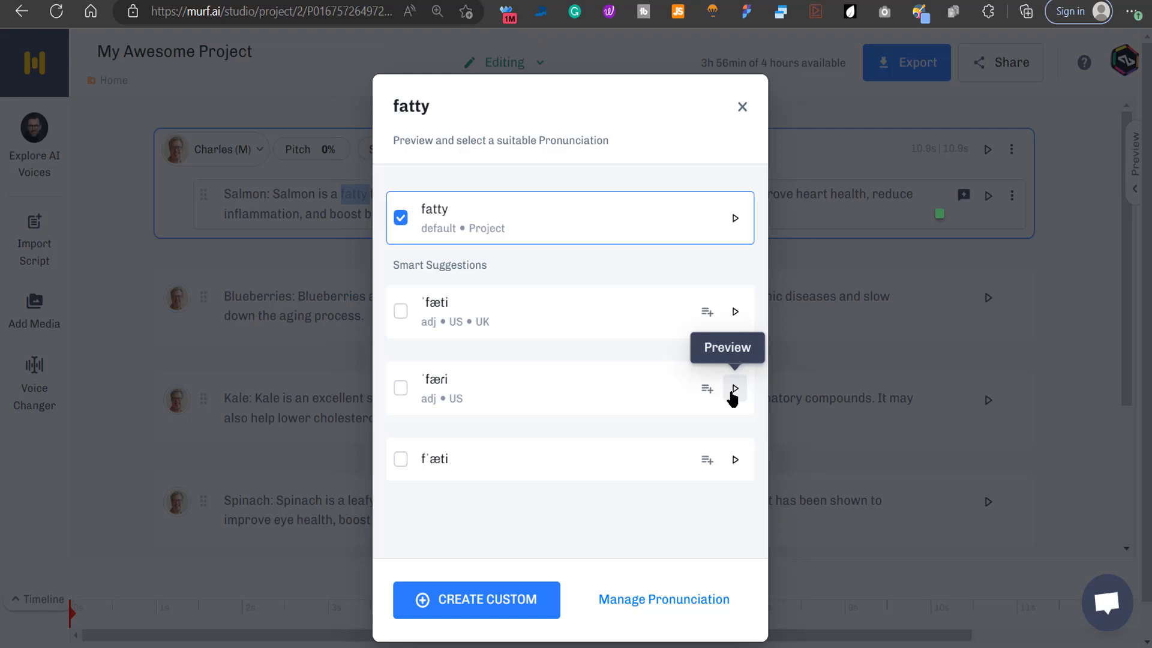
pyautogui.click(734, 312)
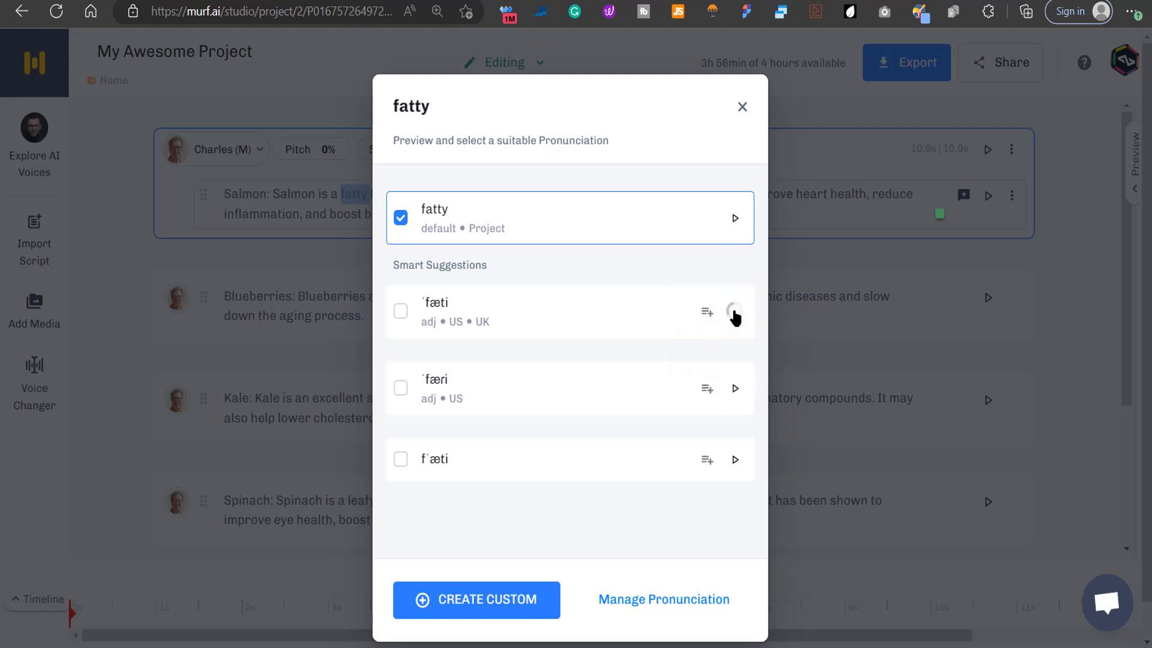
pyautogui.click(735, 314)
pyautogui.click(632, 236)
pyautogui.click(742, 107)
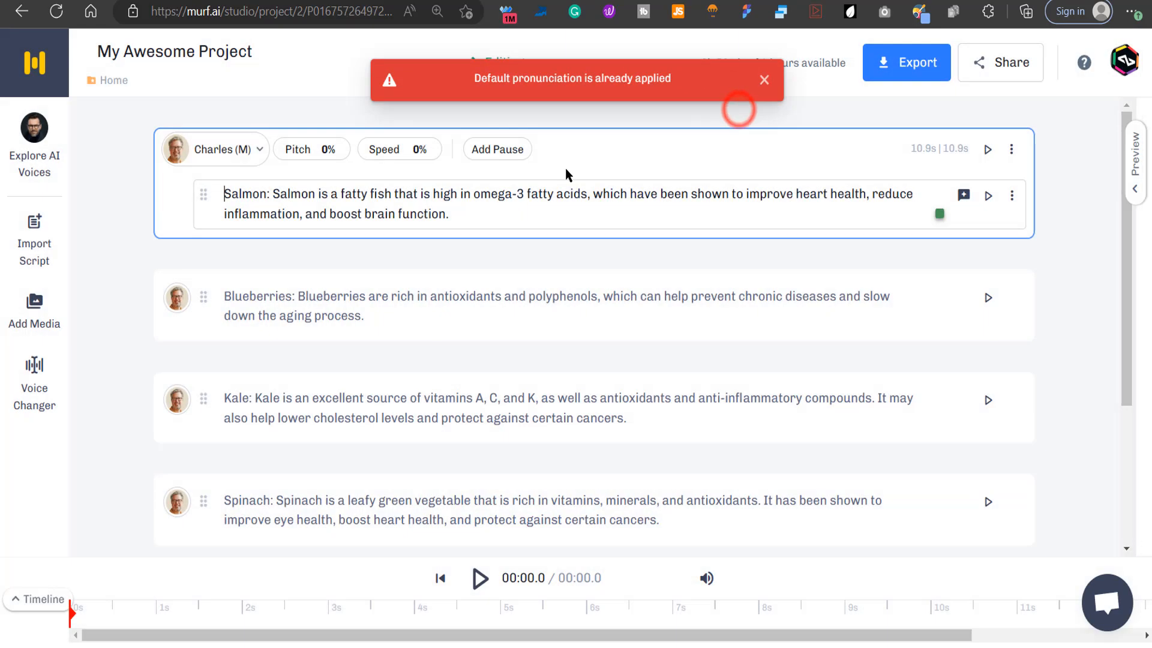
# Examine the pause presets available after "fatty acids," in the Salmon block without inserting one
pyautogui.click(469, 213)
pyautogui.click(595, 193)
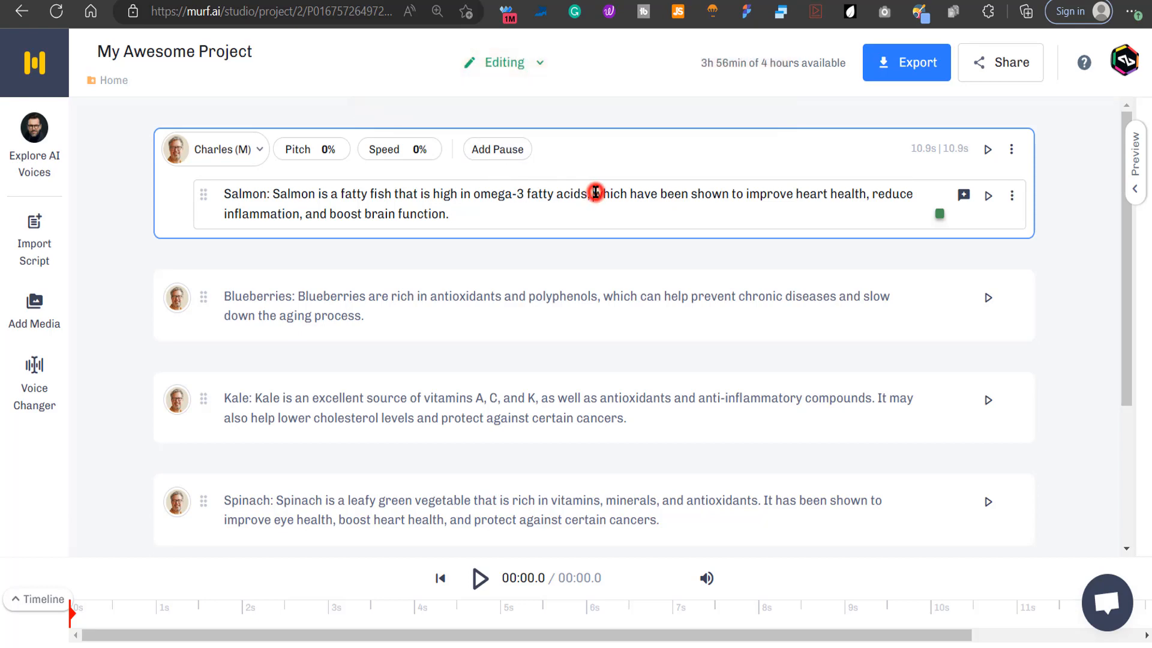
pyautogui.click(502, 153)
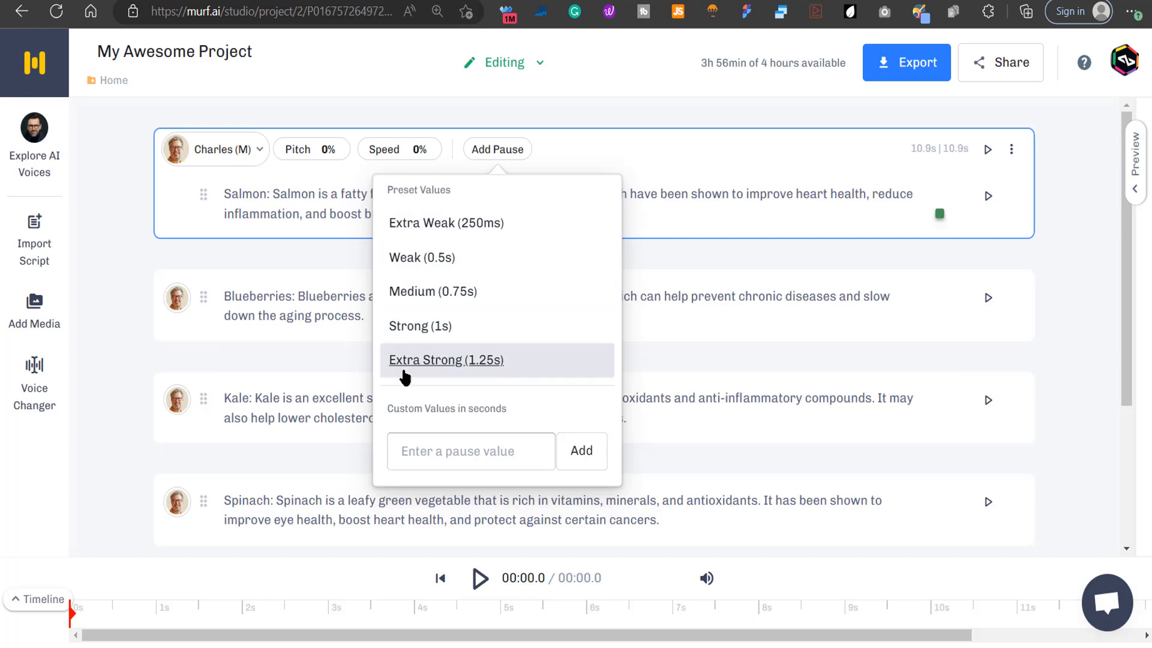
pyautogui.click(751, 210)
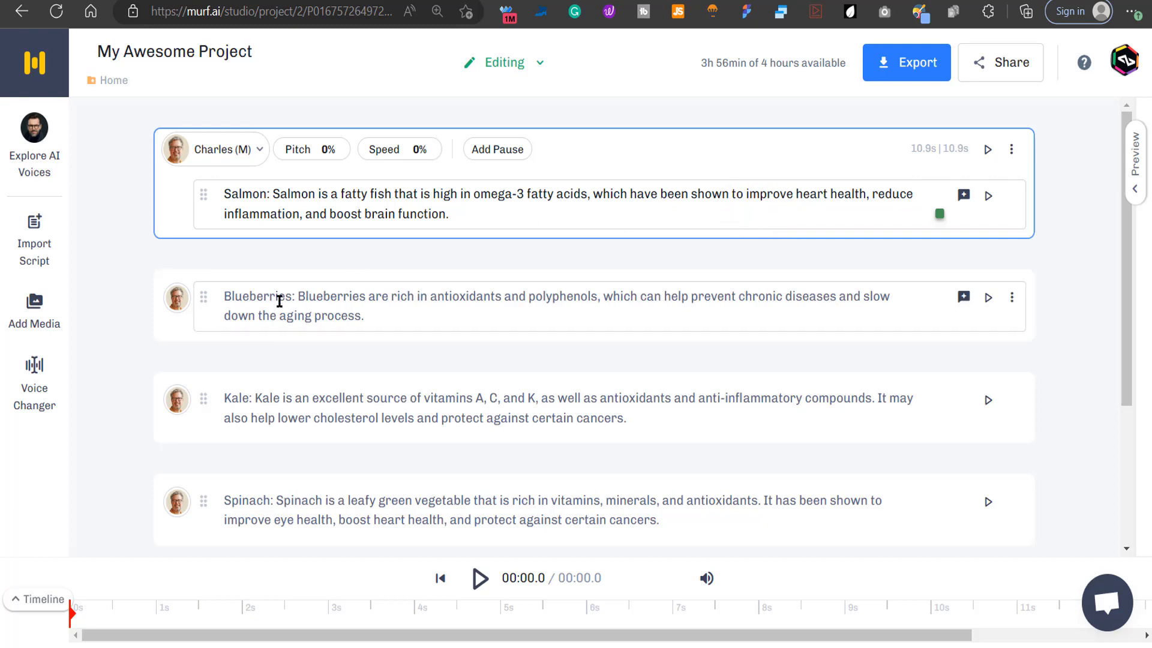
# Remove the leading food-name labels, such as "Blueberries:", from all the script blocks
pyautogui.moveTo(298, 298); pyautogui.dragTo(215, 298)
pyautogui.hotkey('ctrl', 'End')
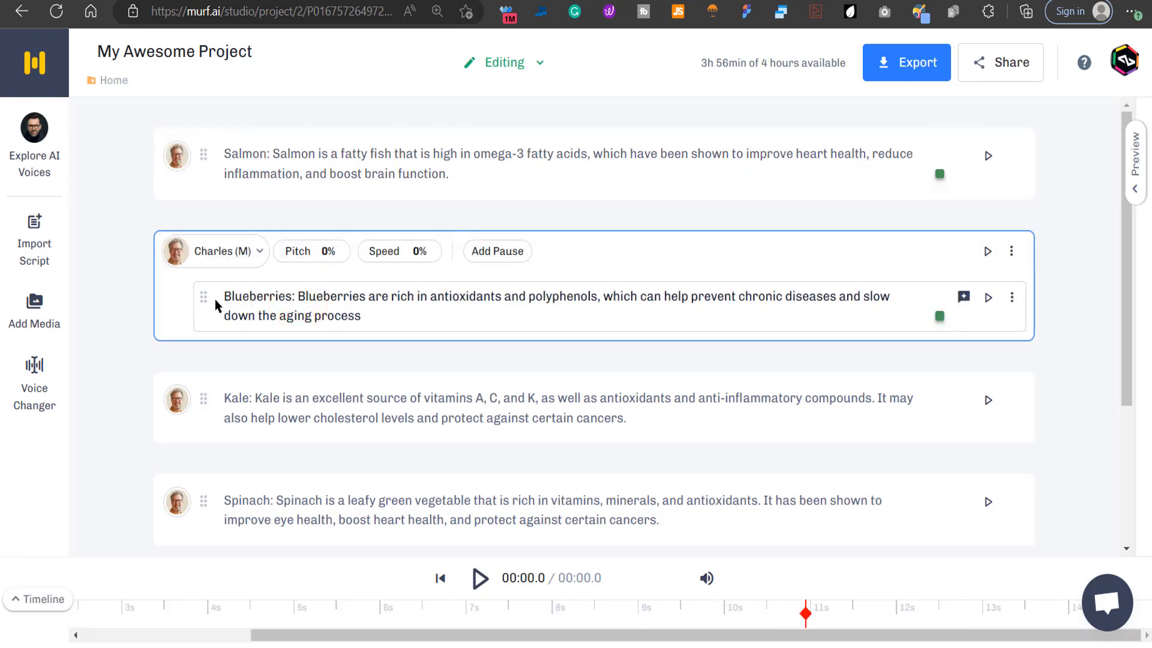
pyautogui.click(297, 296)
pyautogui.doubleClick(296, 296)
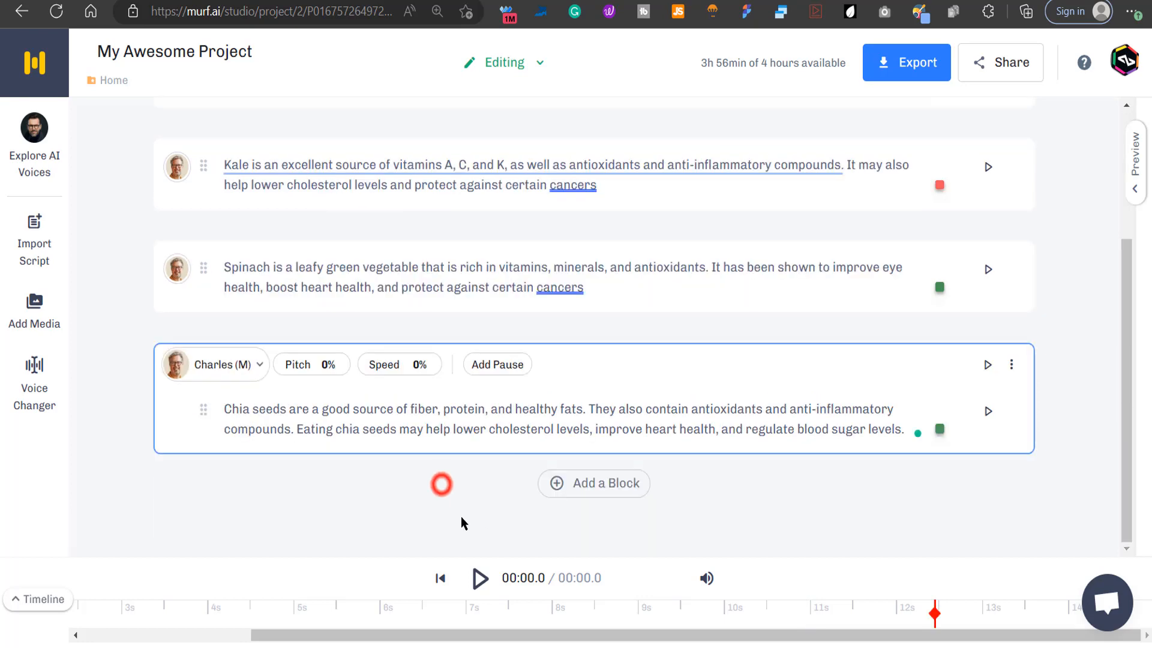
# Export the project's script in TXT format and download the packaged file
pyautogui.scroll(3, 474, 527)
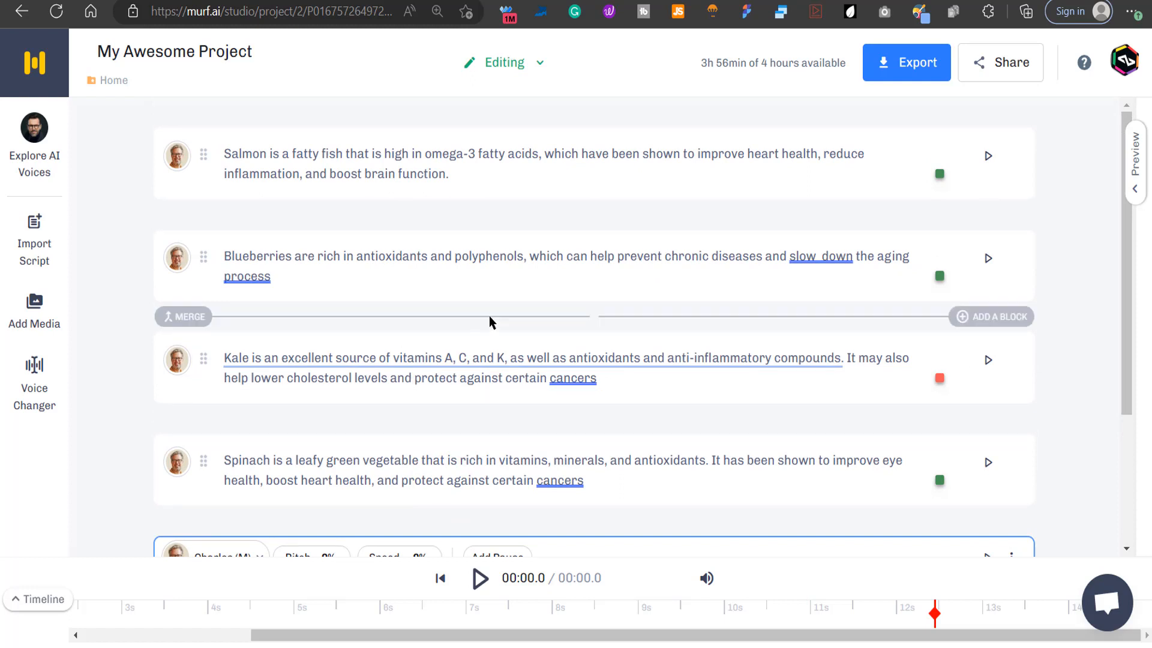
pyautogui.click(903, 78)
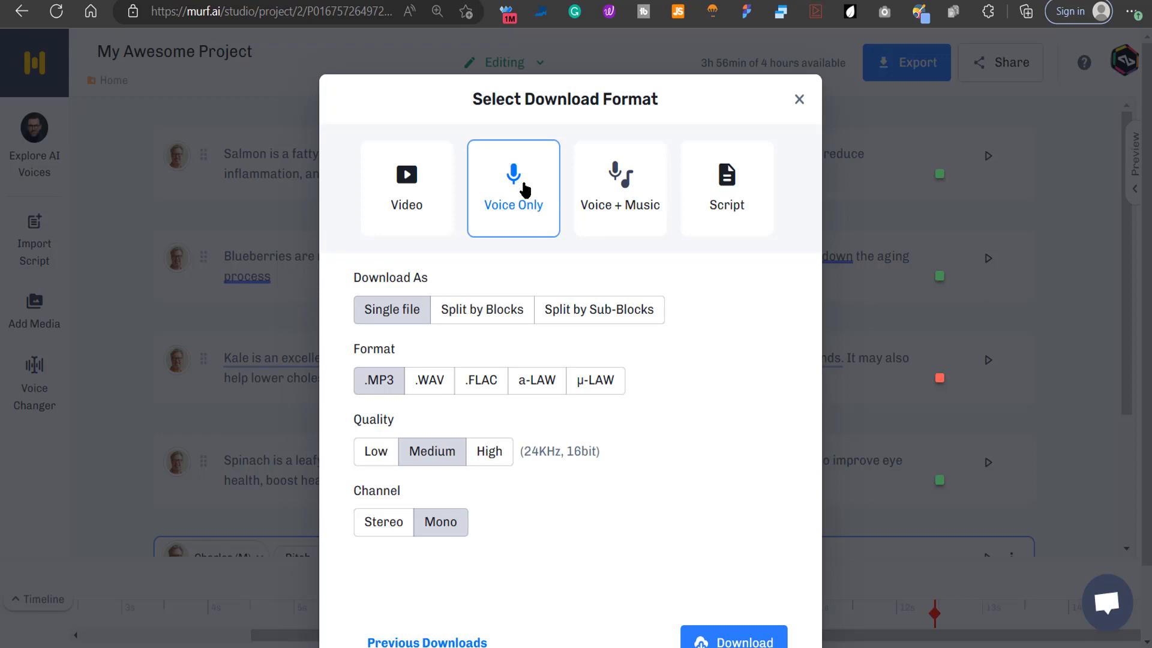
pyautogui.click(751, 187)
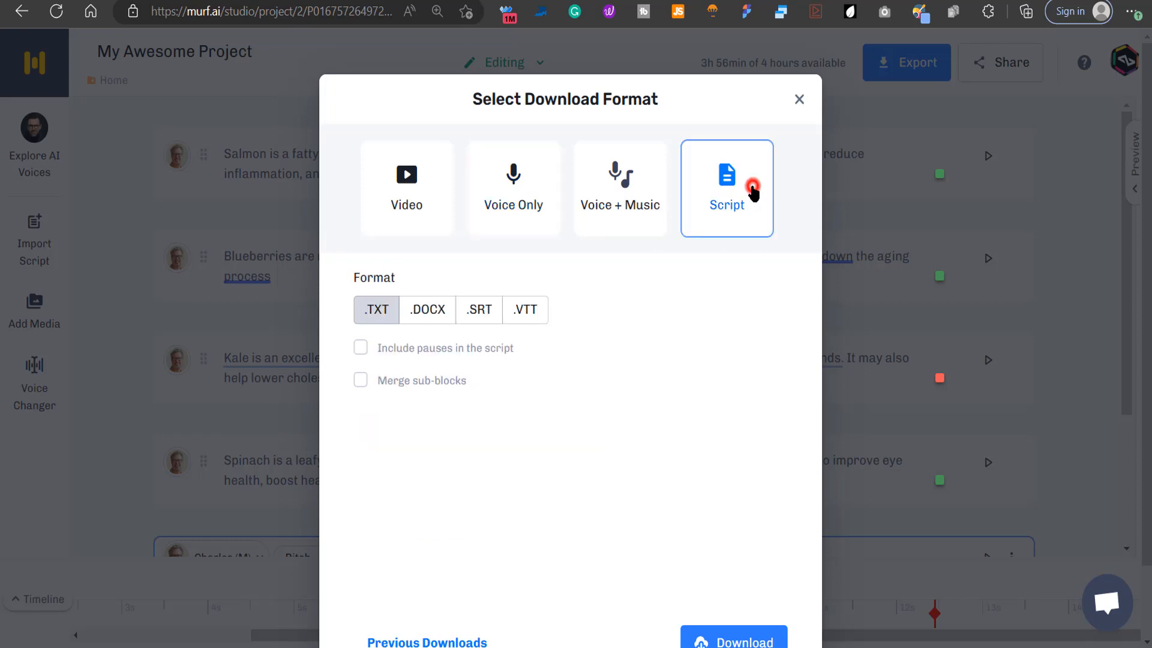
pyautogui.click(750, 635)
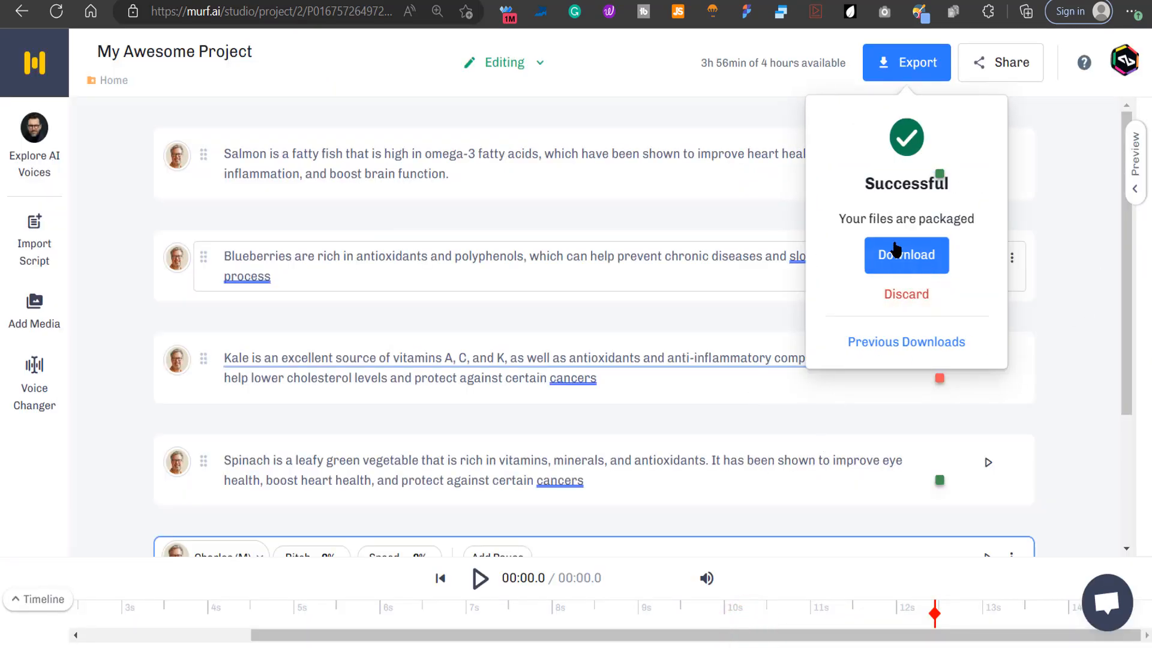
pyautogui.click(895, 249)
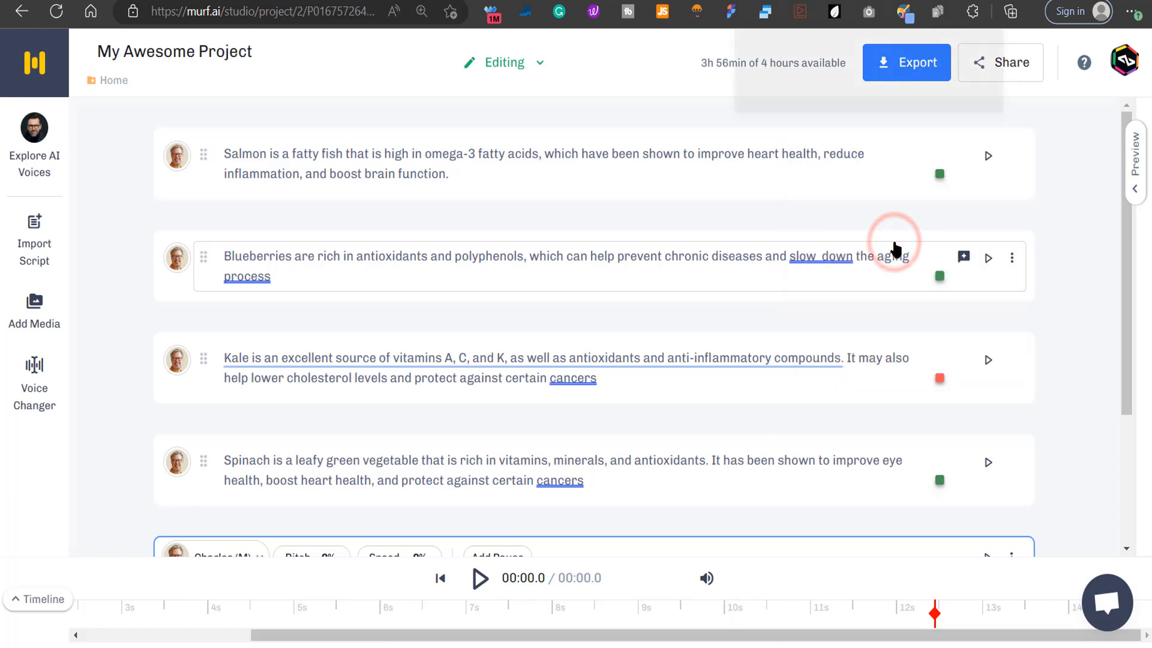
# Open the downloaded Project_My-Awesome-Project (2).txt file and copy its entire text
pyautogui.click(844, 84)
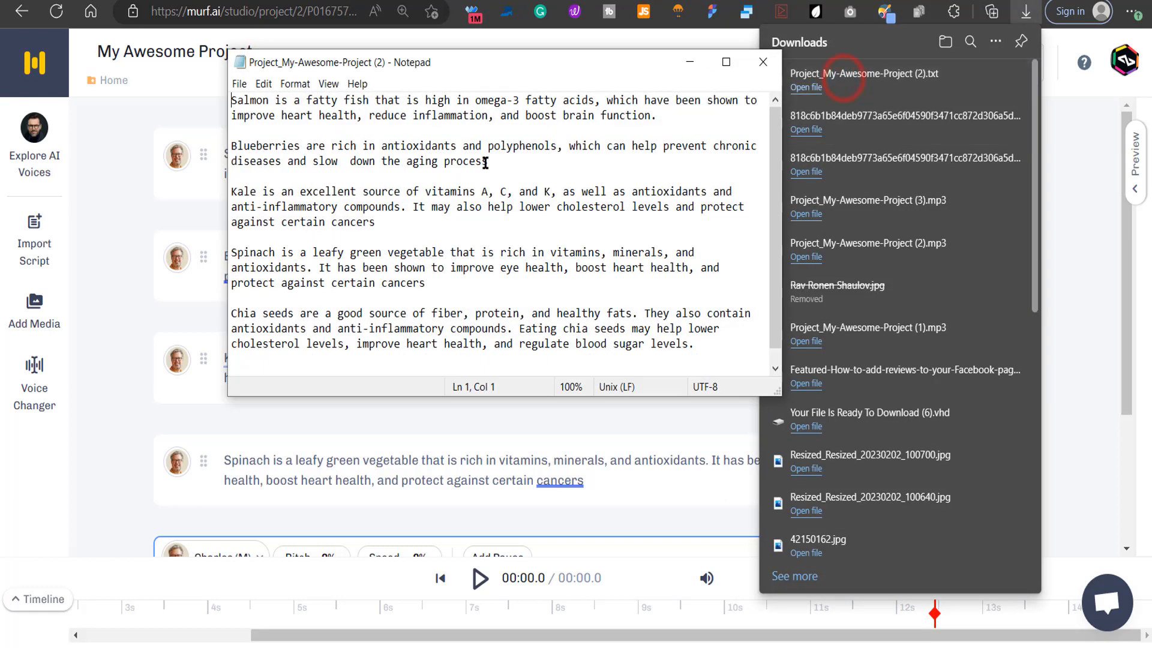
pyautogui.click(382, 273)
pyautogui.hotkey('ctrl', 'a')
pyautogui.hotkey('ctrl', 'c')
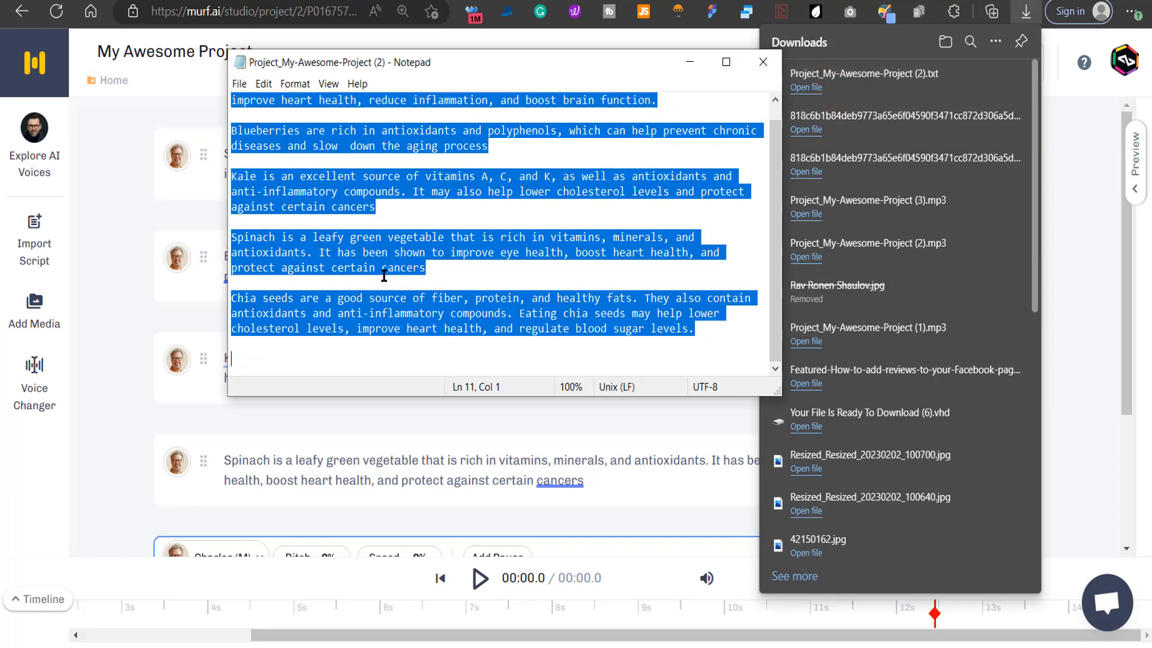
# Switch to InVideo and start a text-to-video project from the Cool Environmental Facts template in Landscape (16:9)
pyautogui.click(114, 121)
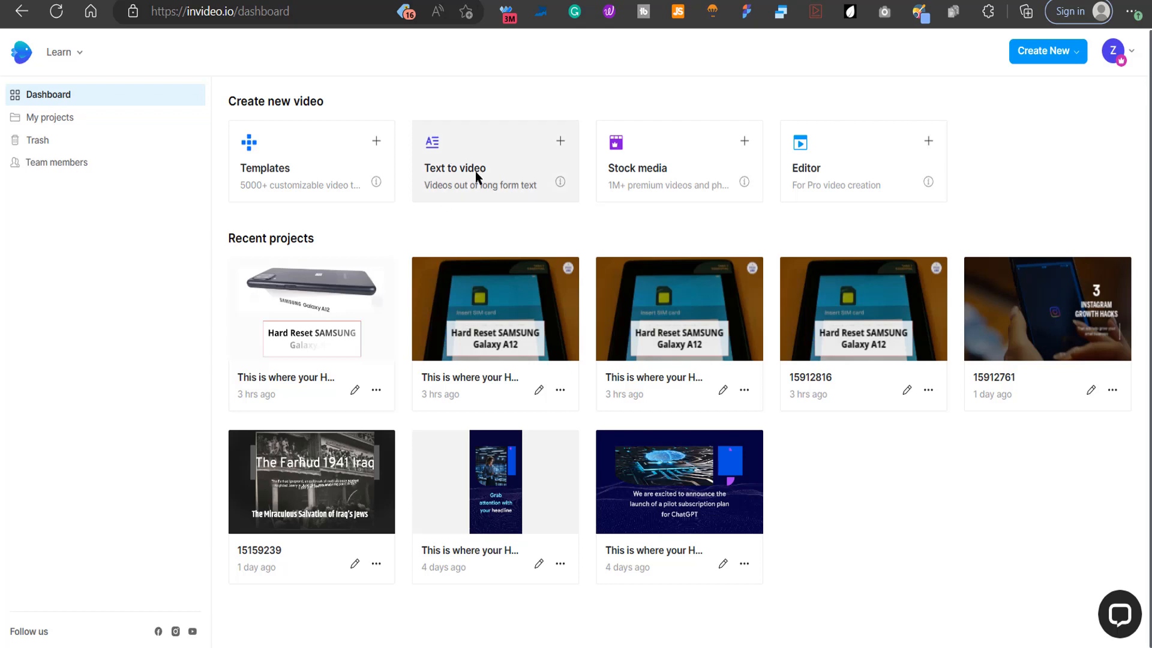
pyautogui.click(451, 176)
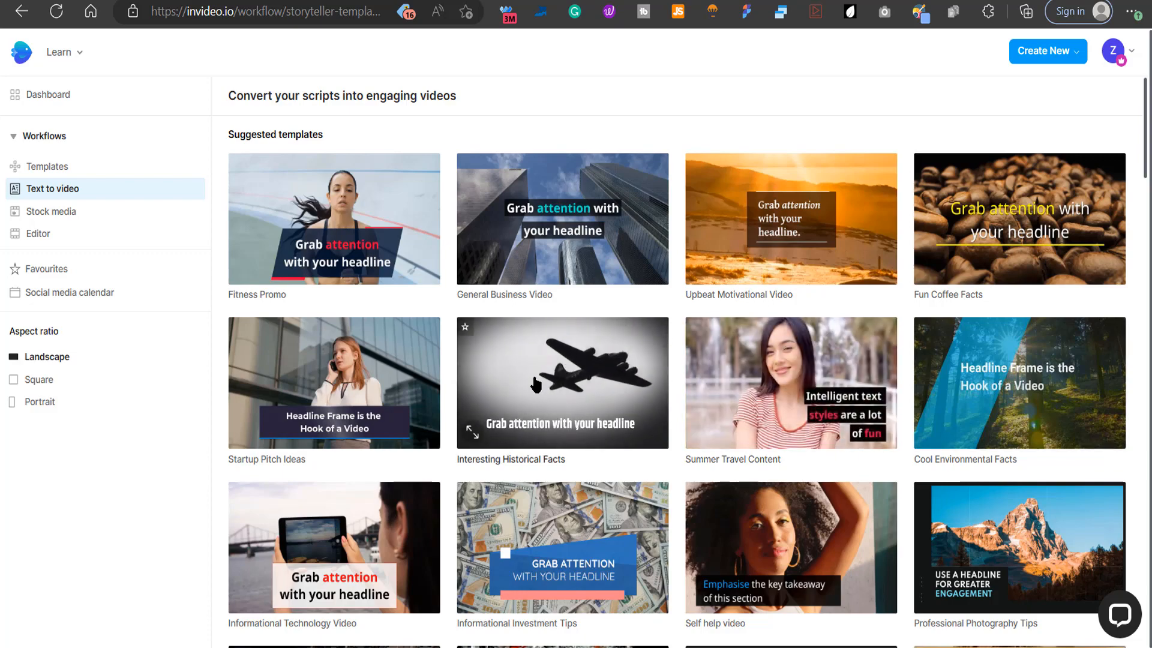
pyautogui.scroll(-20, 536, 384)
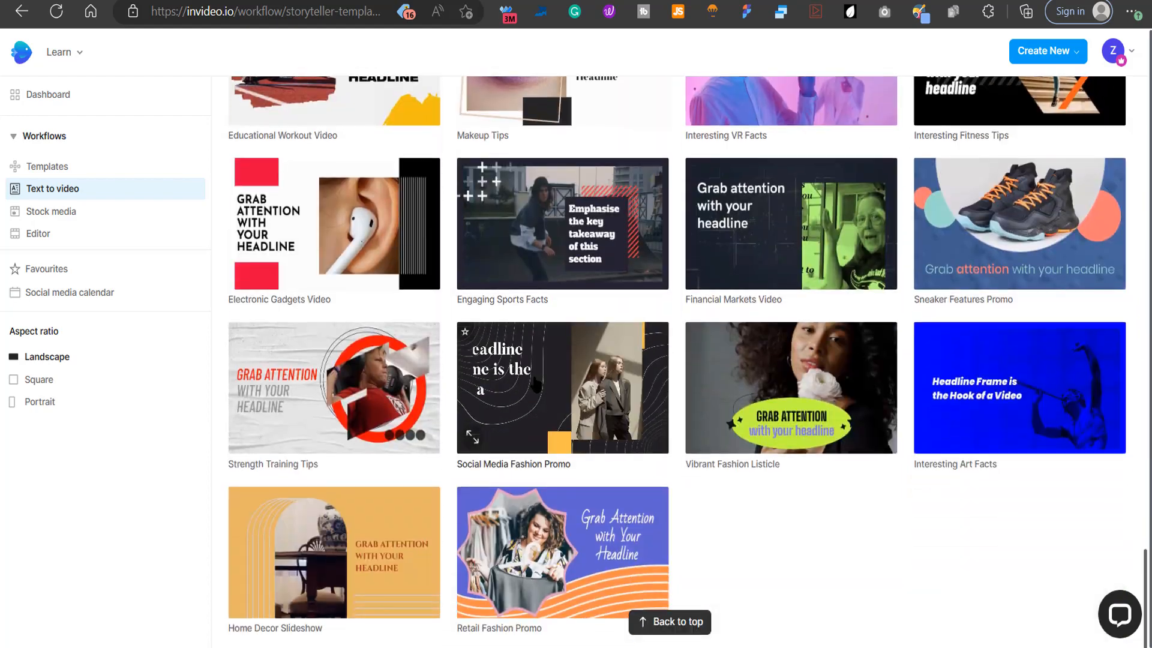
pyautogui.scroll(10, 536, 384)
pyautogui.scroll(15, 536, 384)
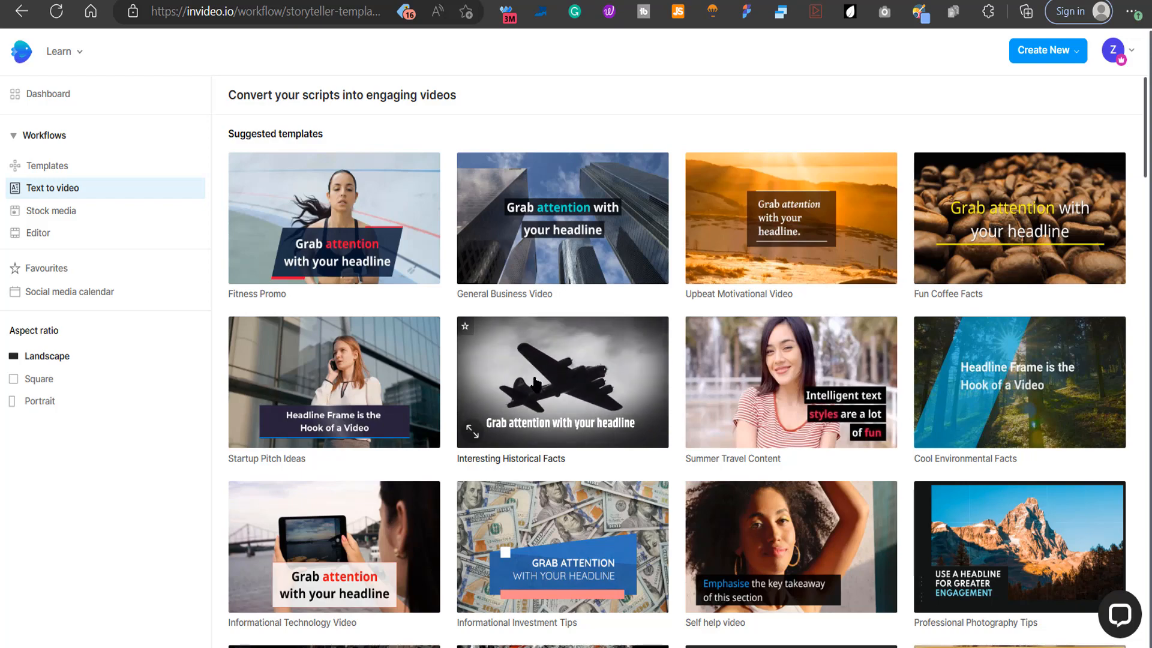
pyautogui.click(1026, 406)
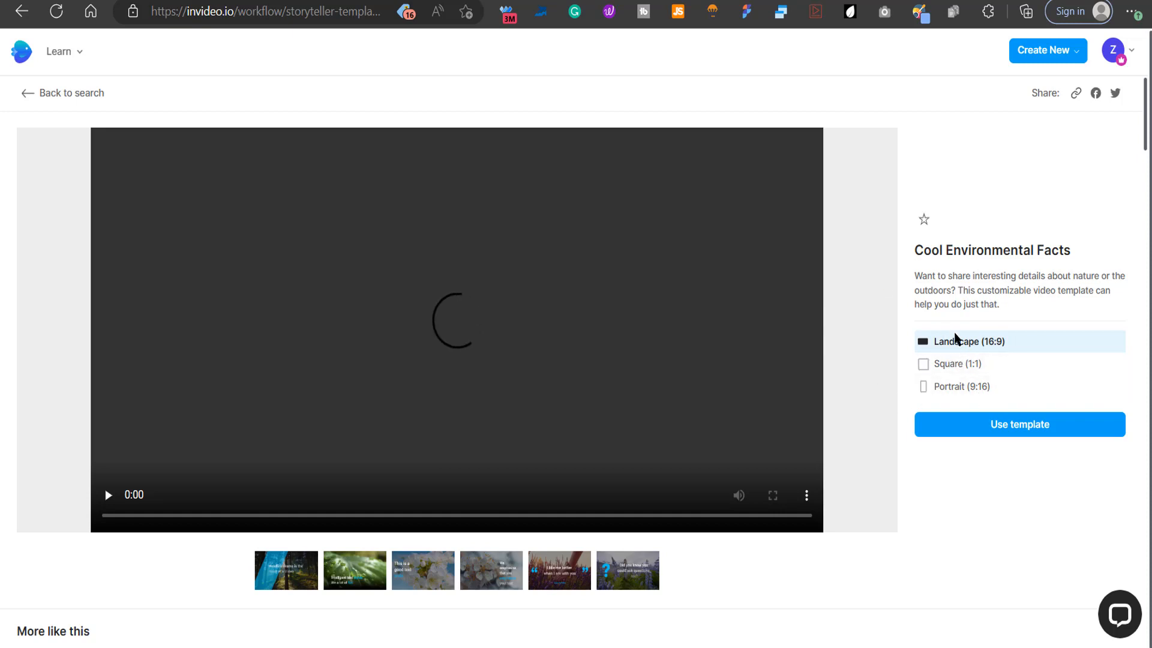
pyautogui.click(961, 340)
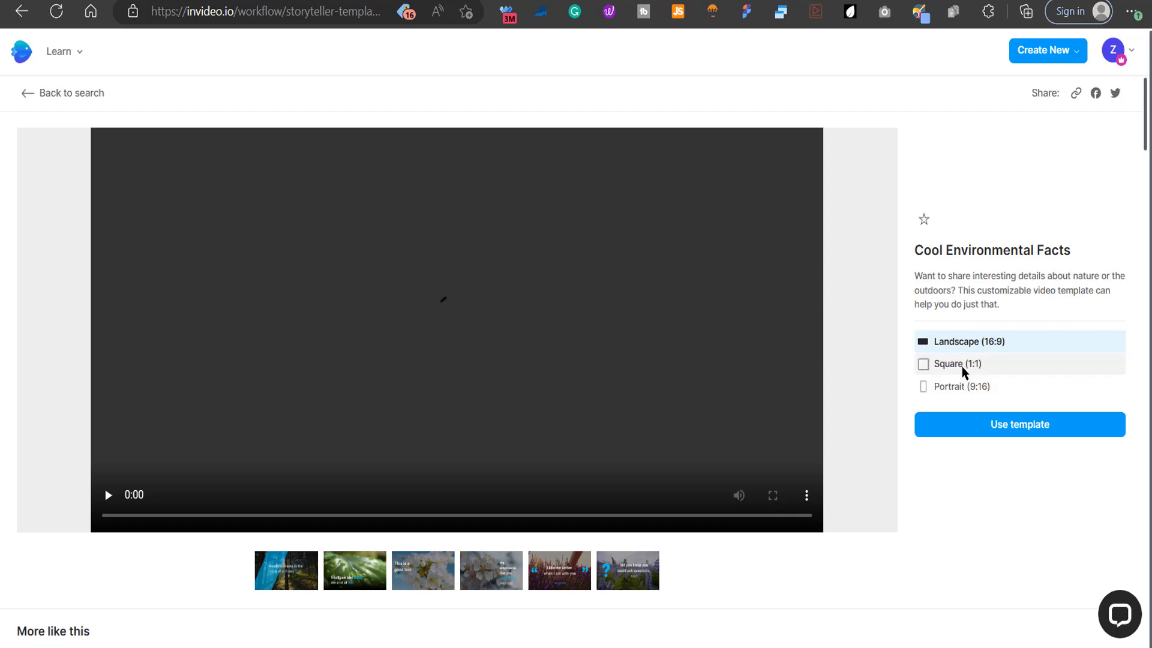
pyautogui.click(1009, 423)
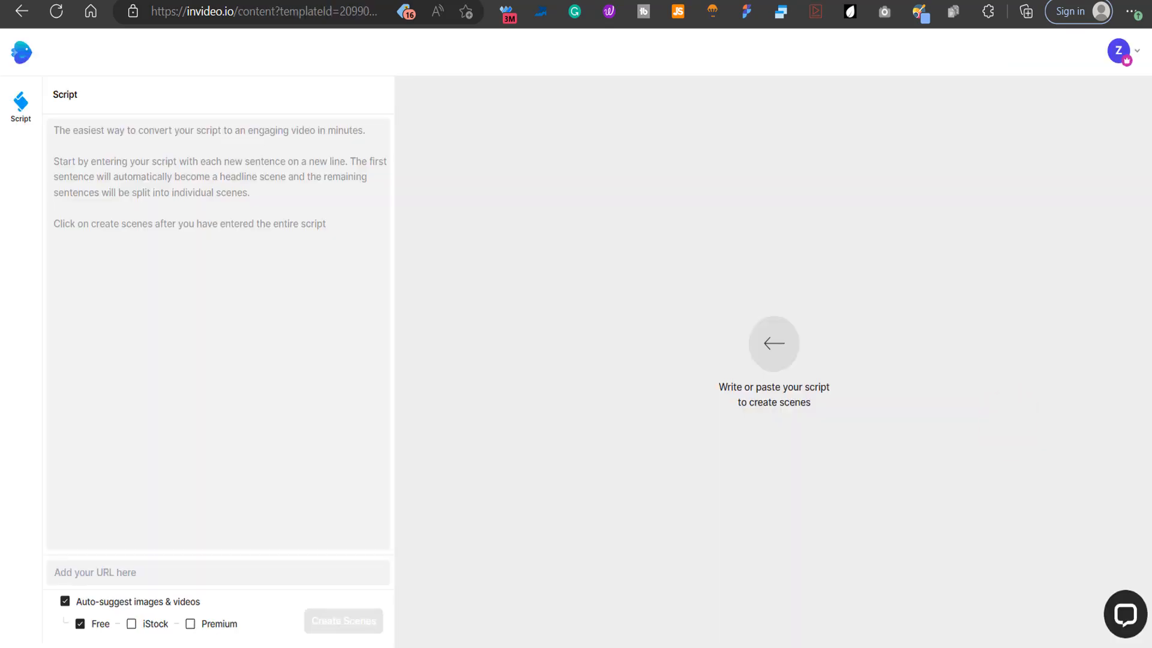
# Paste the copied text as the script and add the title line "Top 5 Health Foods" above the Salmon paragraph
pyautogui.click(260, 229)
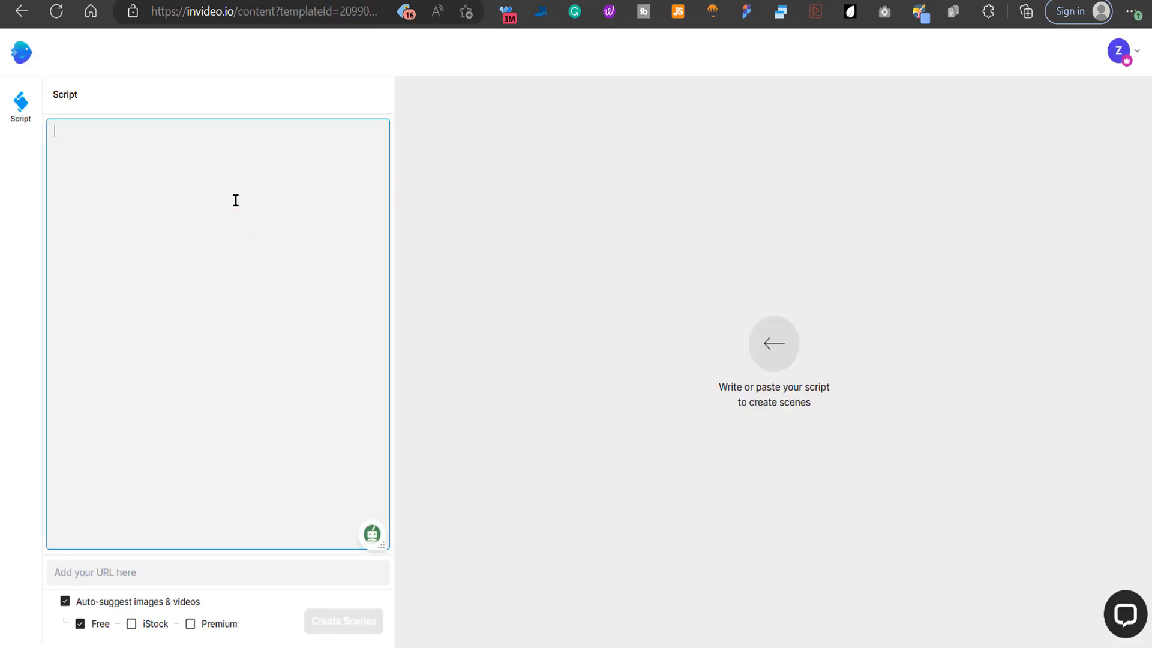
pyautogui.hotkey('ctrl', 'v')
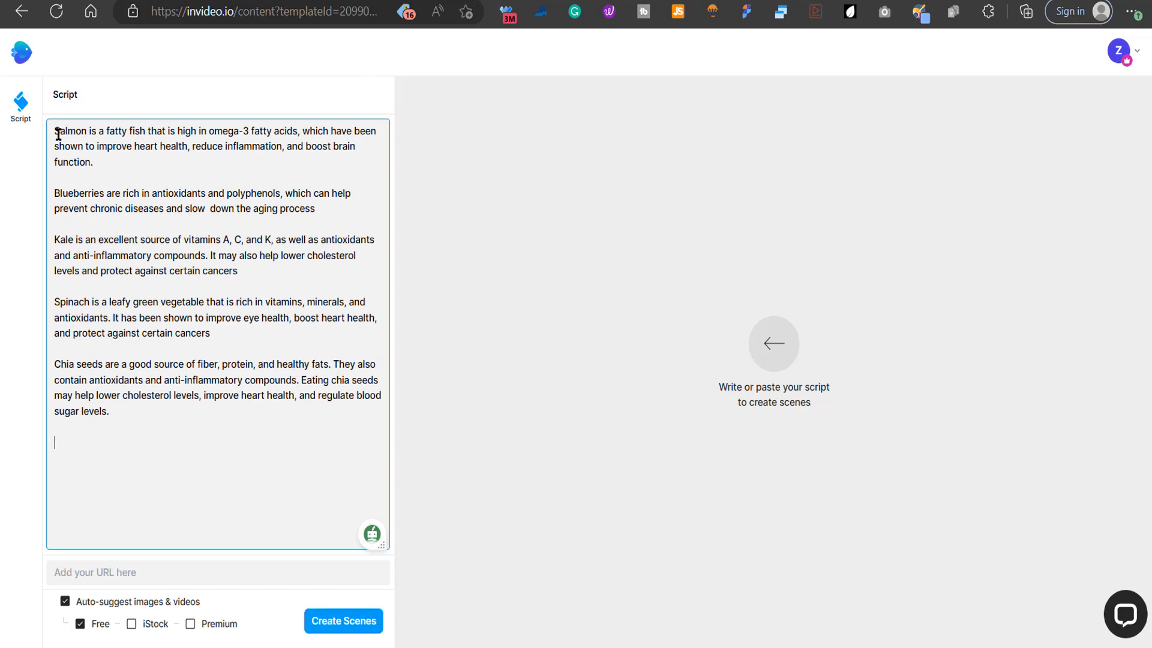
pyautogui.click(58, 134)
pyautogui.press('Return')
pyautogui.press('Return')
pyautogui.press('Up')
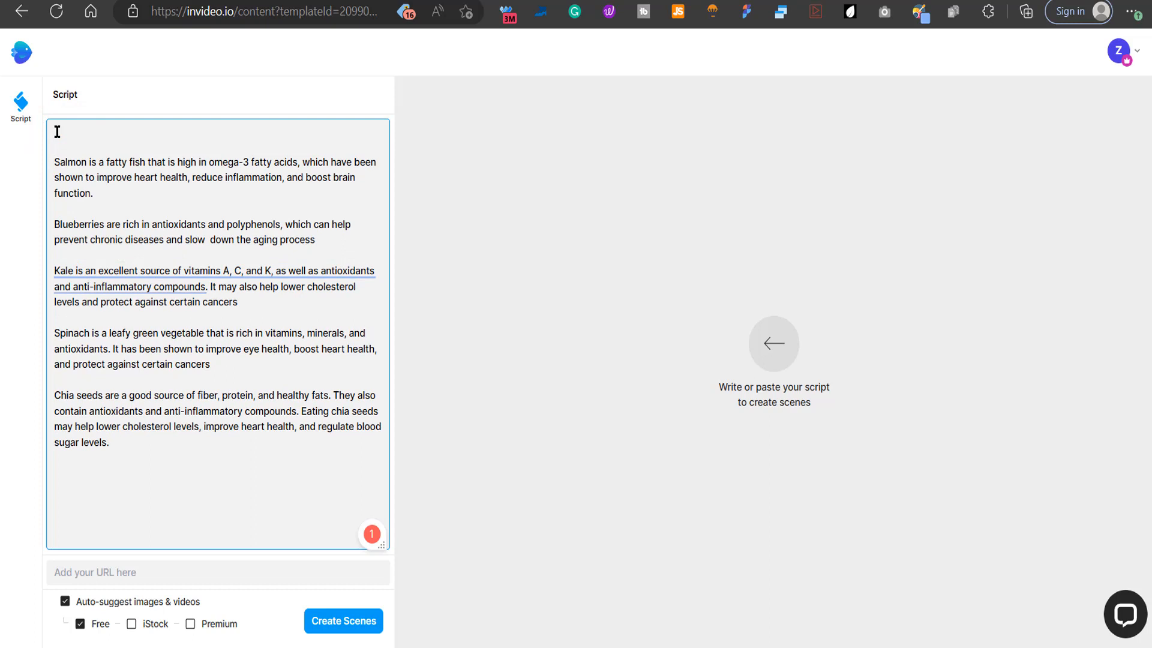
pyautogui.write('Top')
# Break the script's Salmon paragraph after "fatty acids," and its Blueberries paragraph after "polyphenols,"
pyautogui.click(108, 157)
pyautogui.click(301, 163)
pyautogui.press('Return')
pyautogui.press('Return')
pyautogui.click(283, 224)
pyautogui.press('Return')
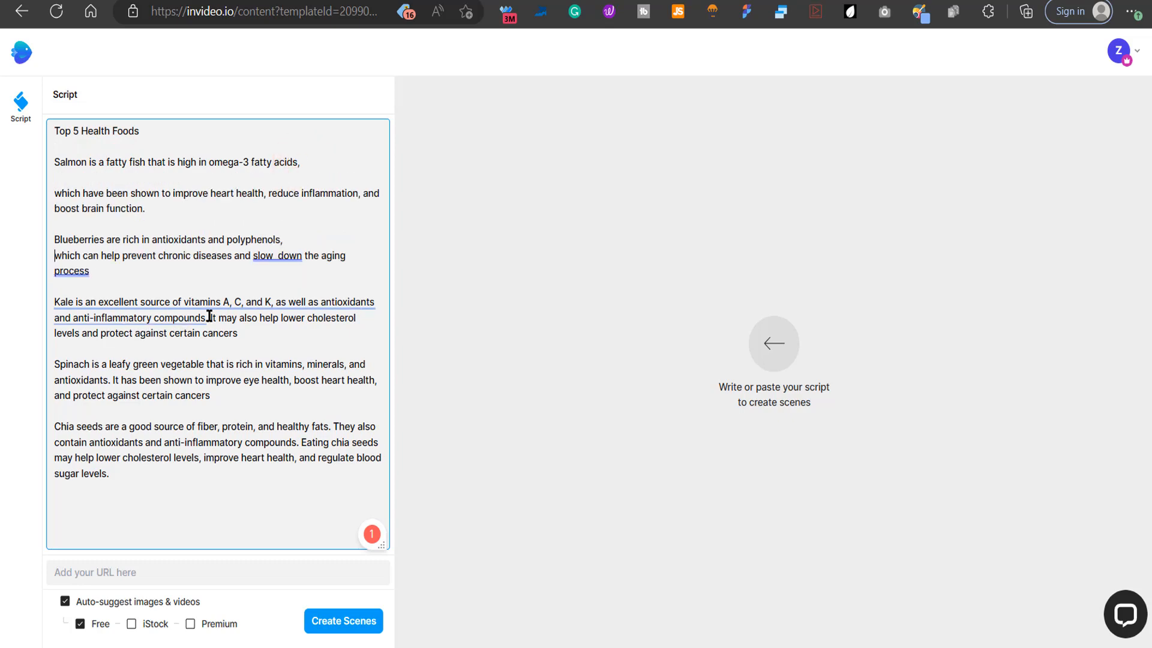
# Start new lines in the script at "It may also help" (Kale), "It has been shown" (Spinach) and "Eating chia seeds"
pyautogui.click(209, 316)
pyautogui.press('Return')
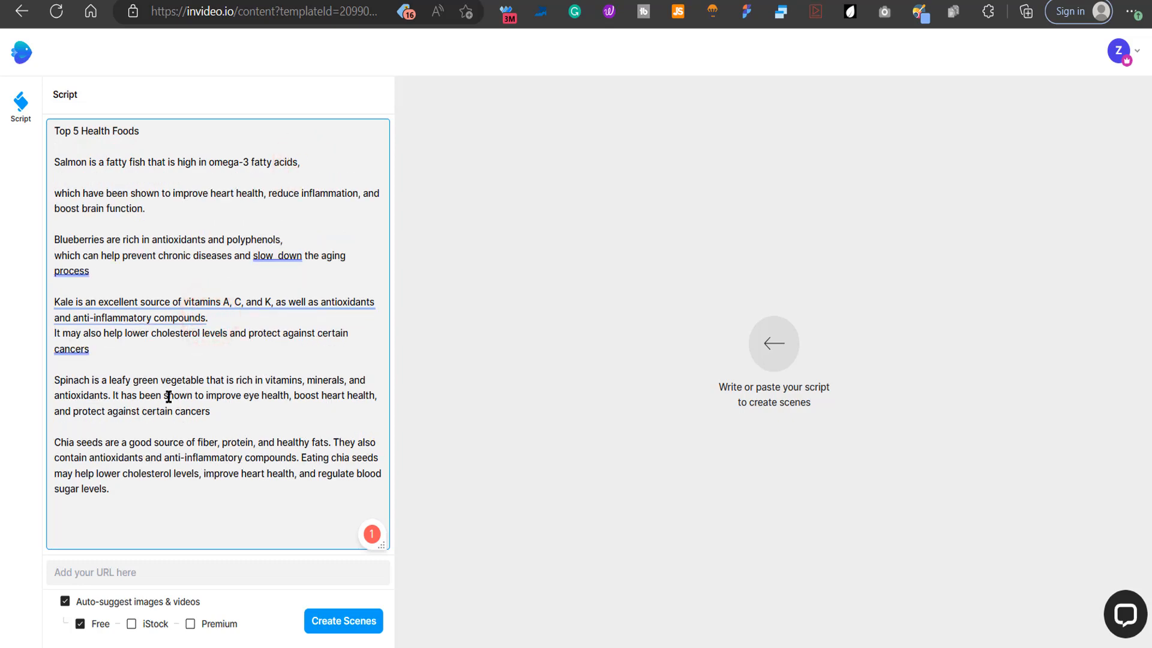
pyautogui.click(115, 396)
pyautogui.press('Return')
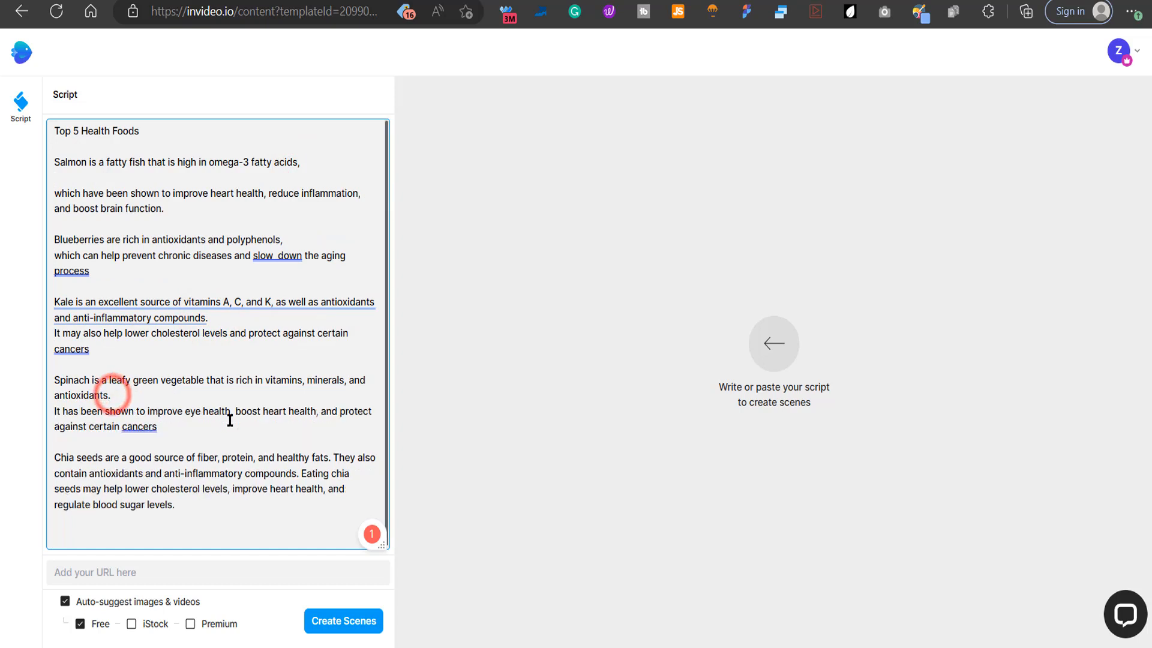
pyautogui.click(301, 473)
pyautogui.press('Return')
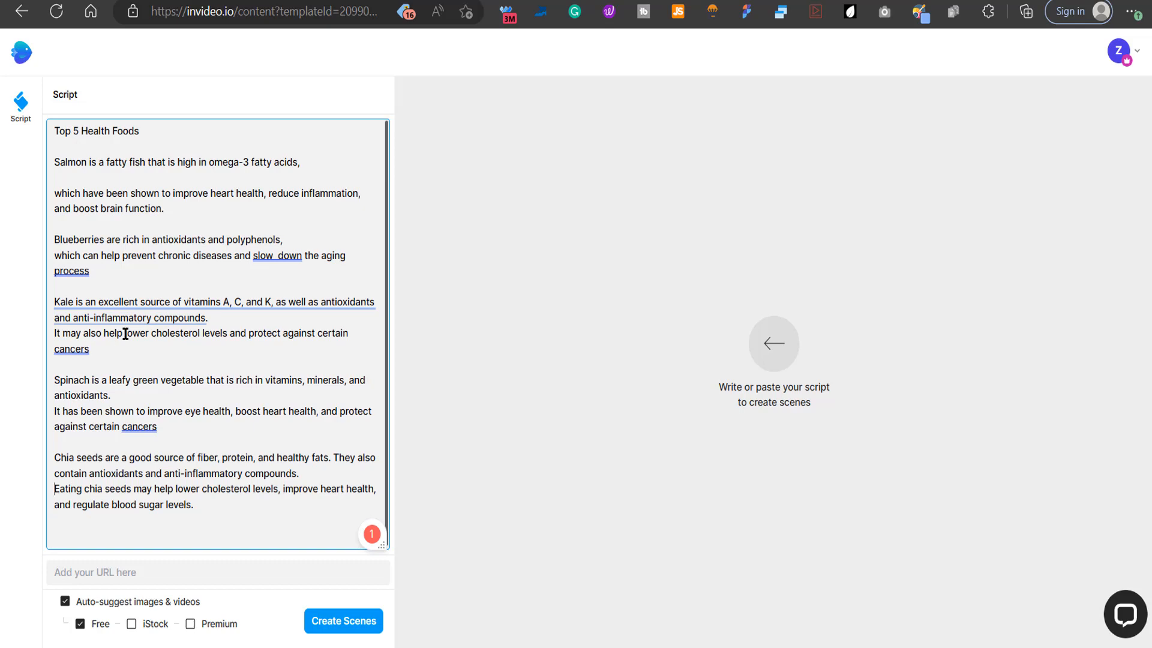
# Include Premium media in the auto-suggestions and create the video scenes from the script
pyautogui.click(191, 625)
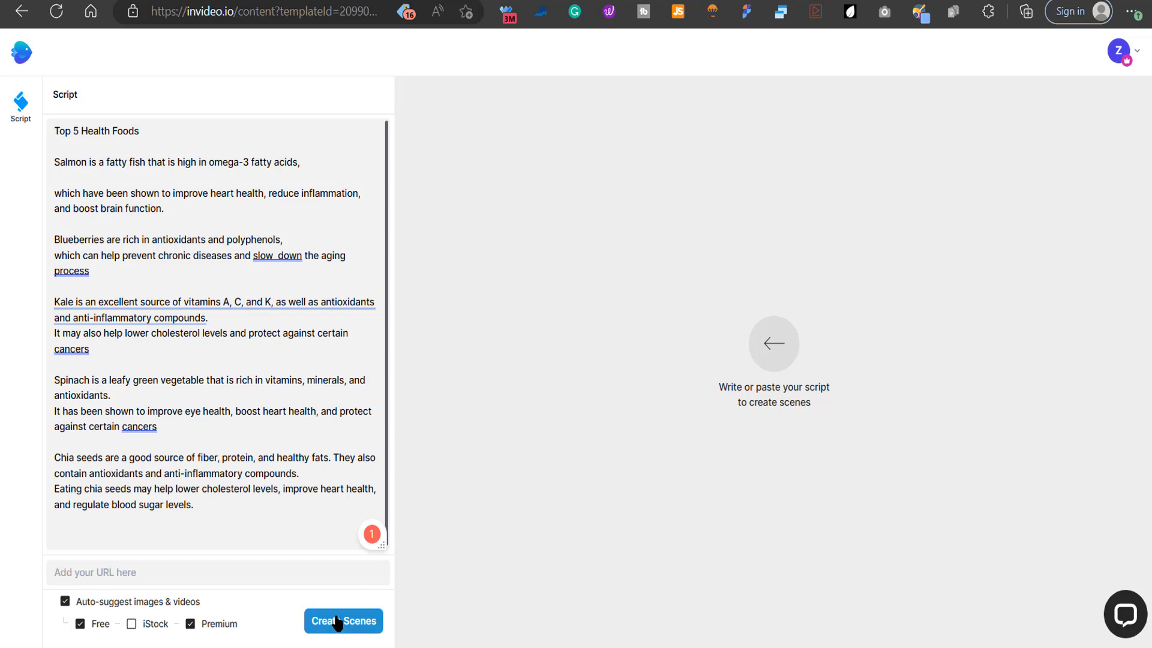
pyautogui.click(354, 624)
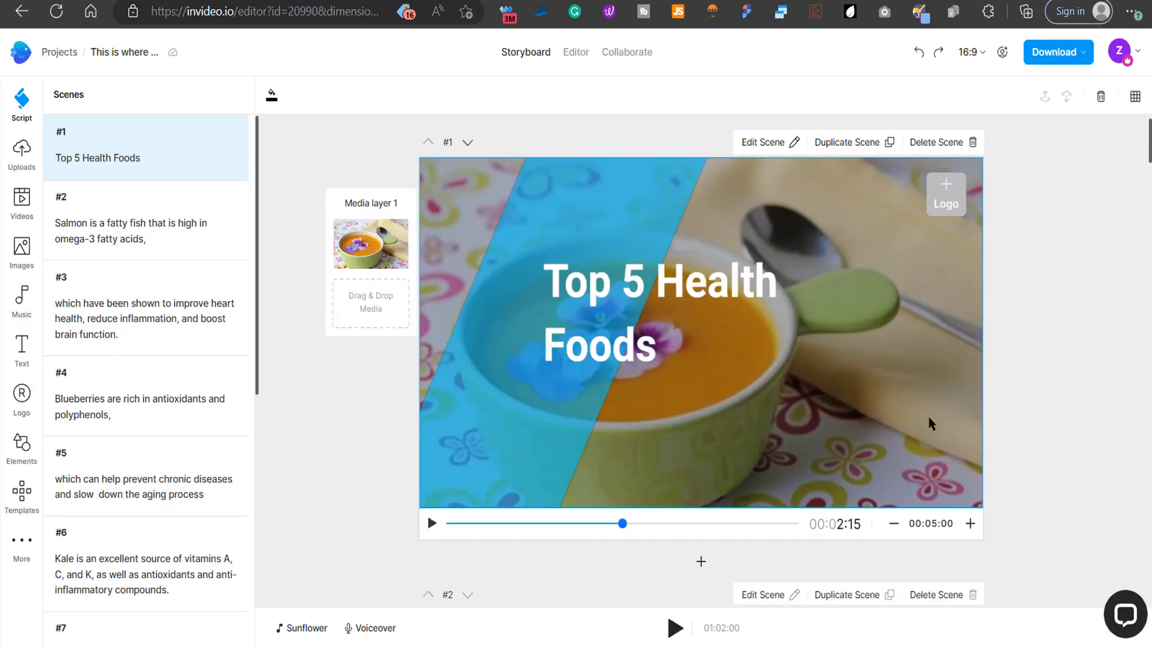
pyautogui.scroll(-20, 1099, 406)
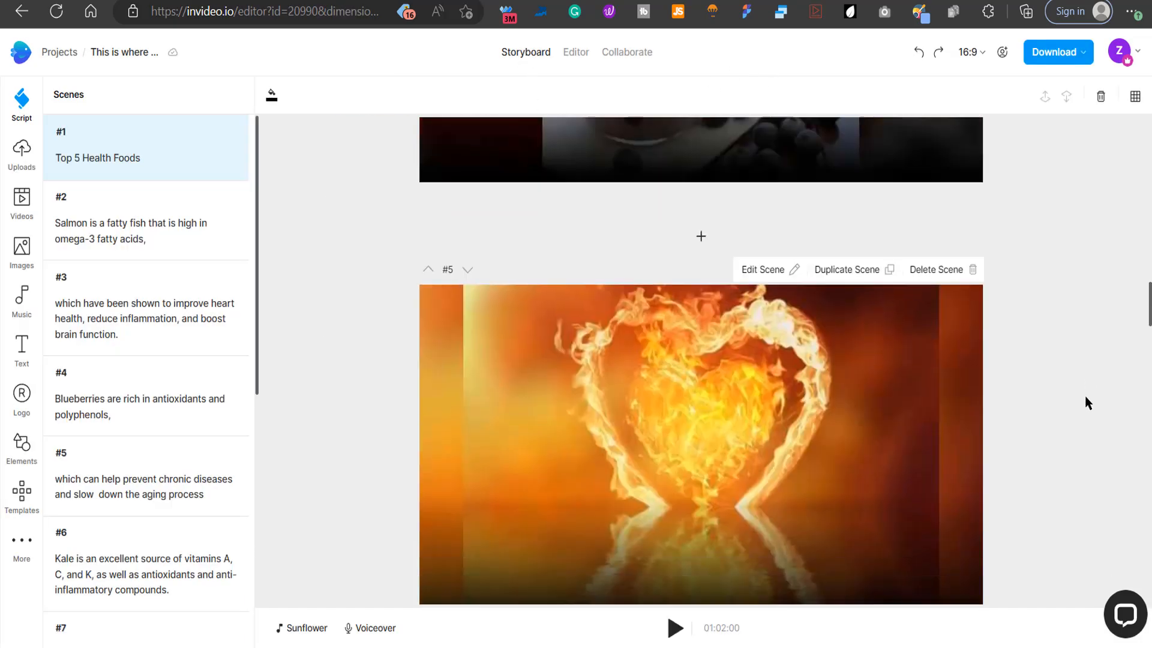
pyautogui.scroll(15, 1026, 368)
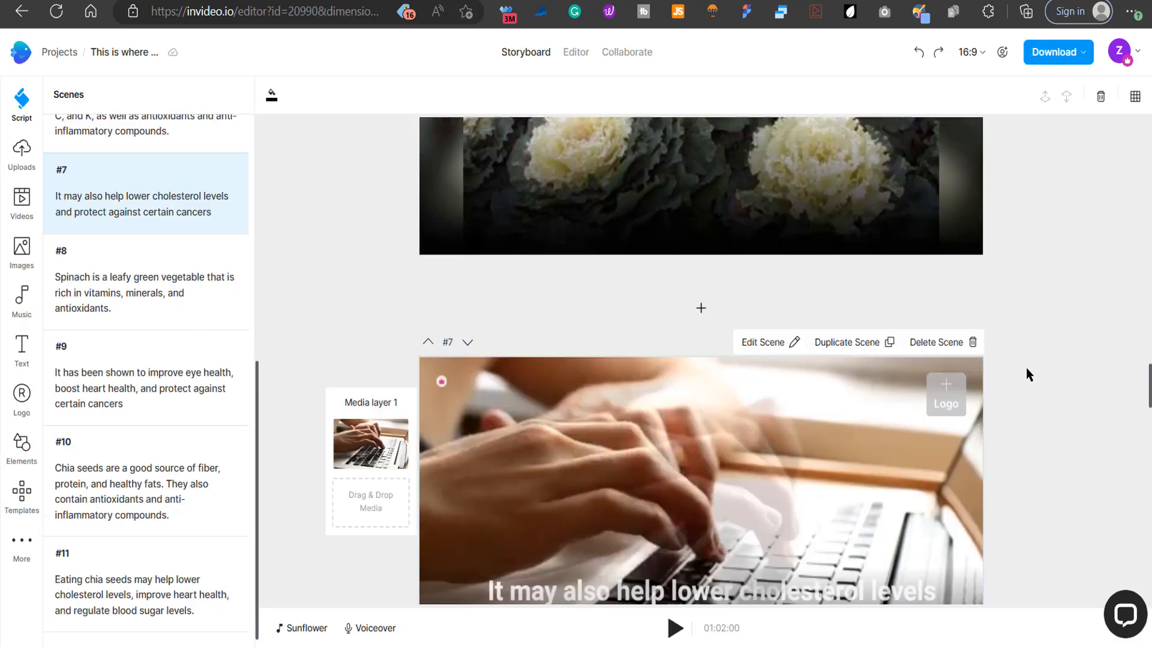
pyautogui.scroll(5, 1025, 368)
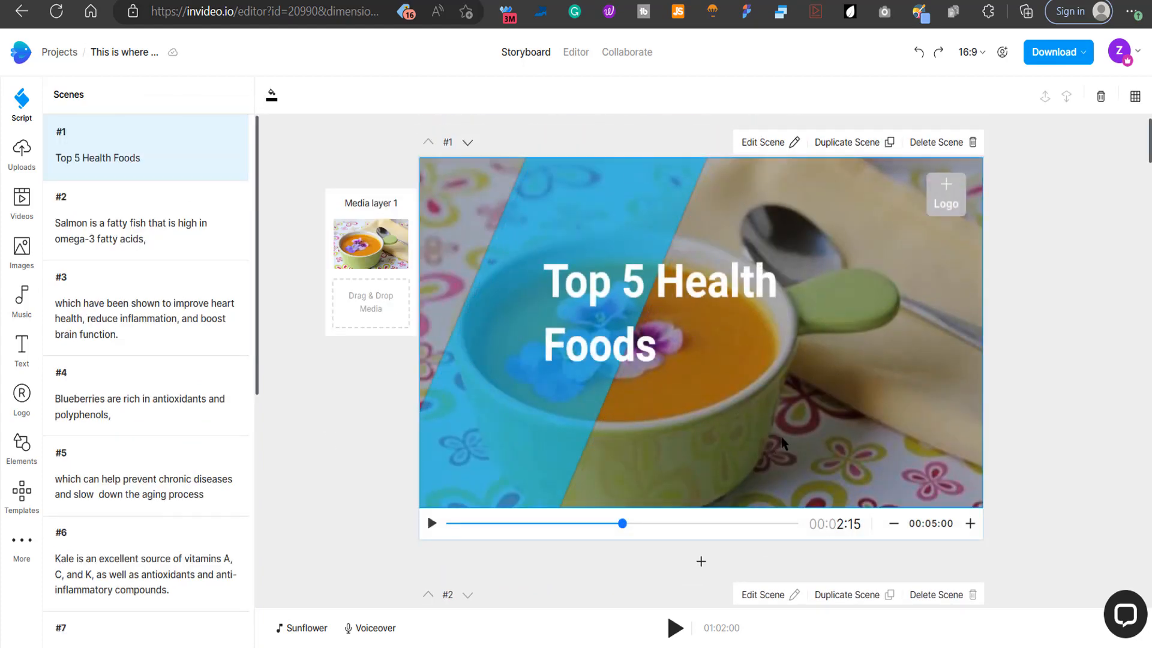
pyautogui.click(317, 458)
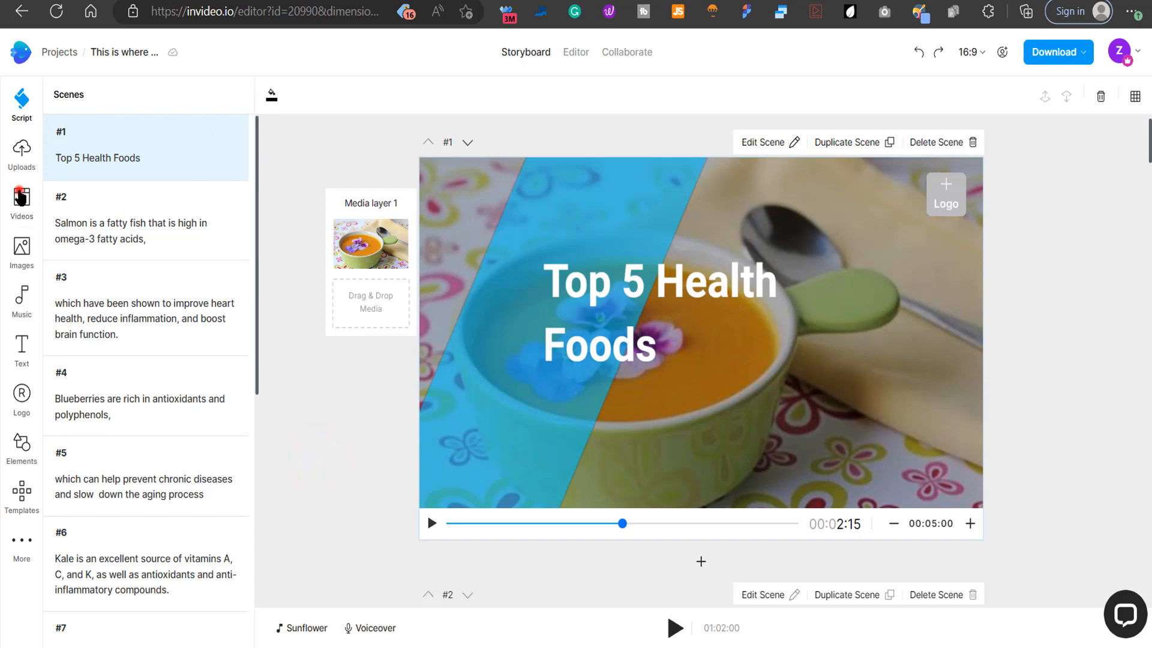
# Enter "organic foods" as the search phrase in the stock video library, correcting the misspelled word
pyautogui.click(21, 193)
pyautogui.click(147, 125)
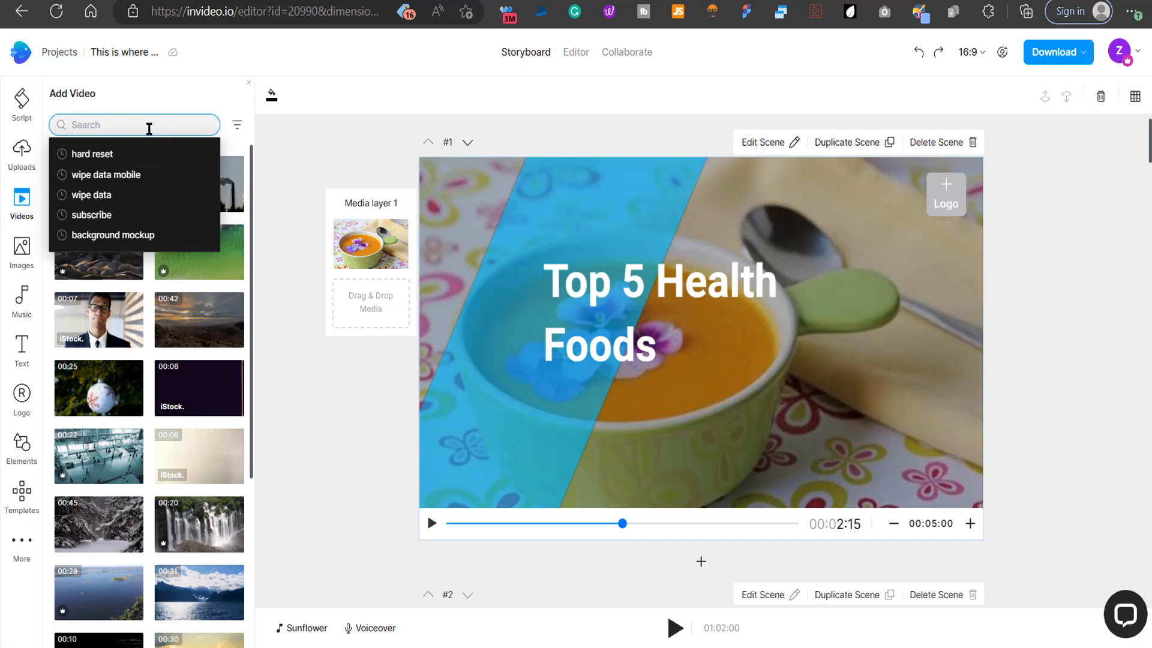
pyautogui.write('organic fods')
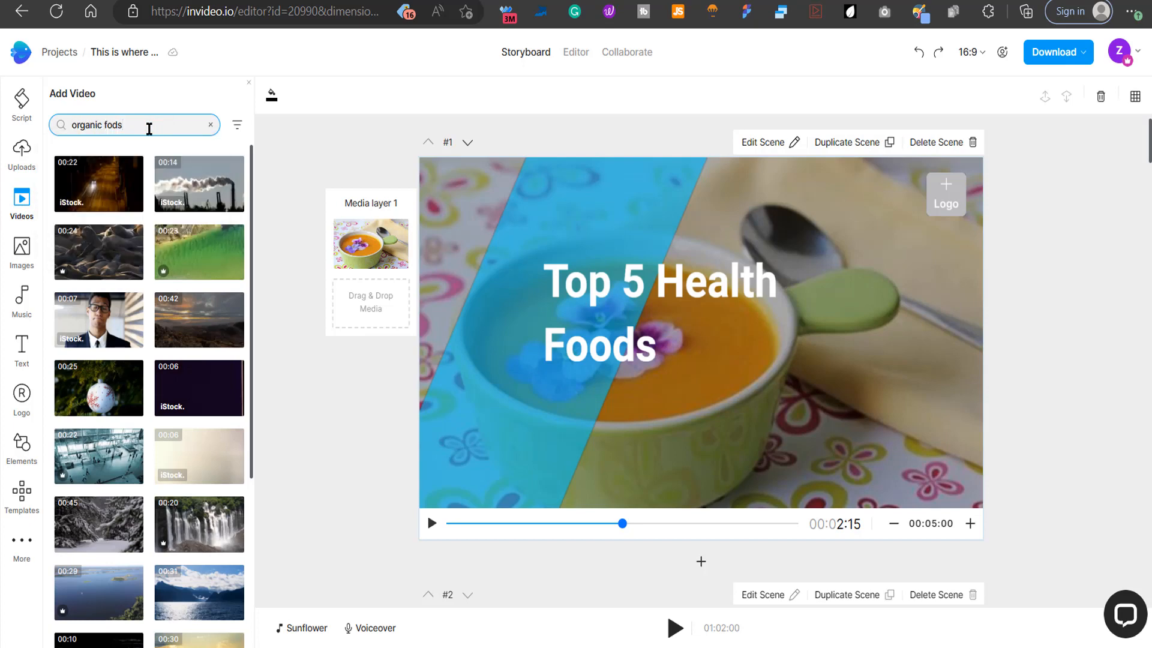
pyautogui.rightClick(113, 125)
pyautogui.click(126, 188)
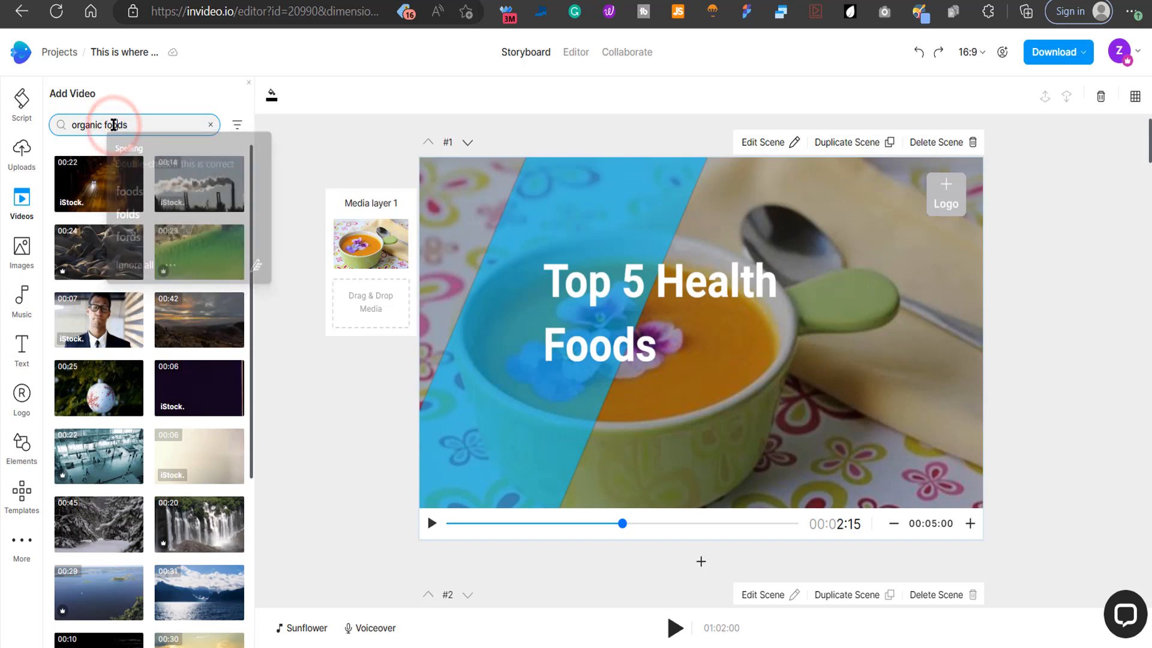
# Filter the stock videos to the Pexels, Storyblock, Shutterstock and Pixabay sources with the Premium license
pyautogui.click(237, 125)
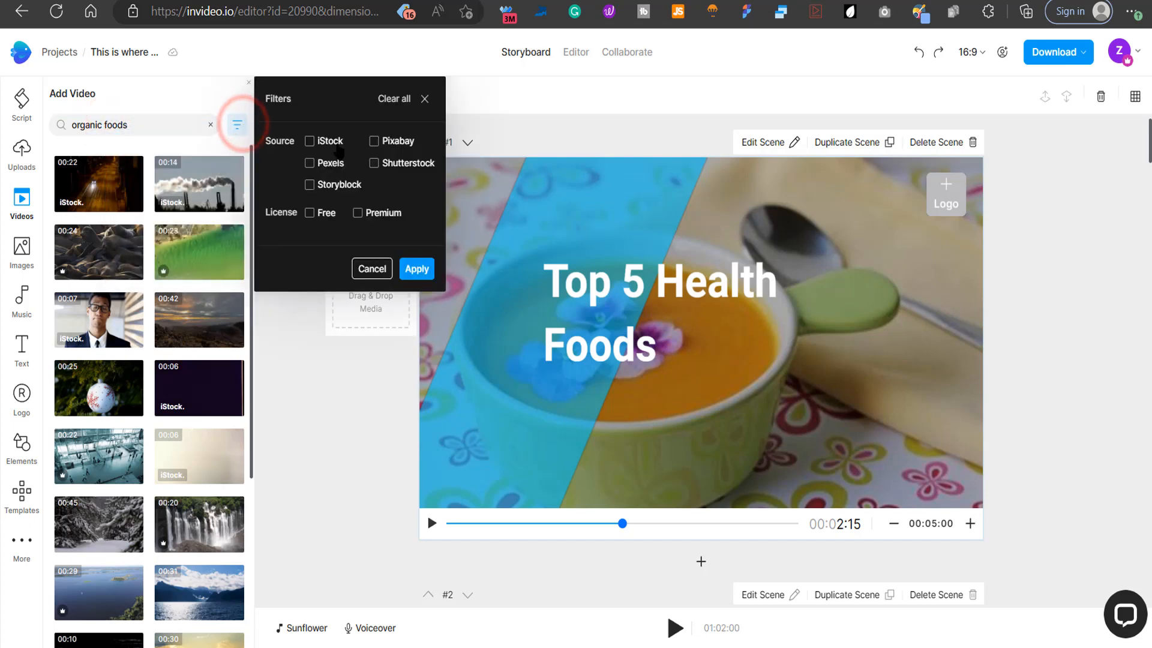
pyautogui.click(309, 162)
pyautogui.click(335, 185)
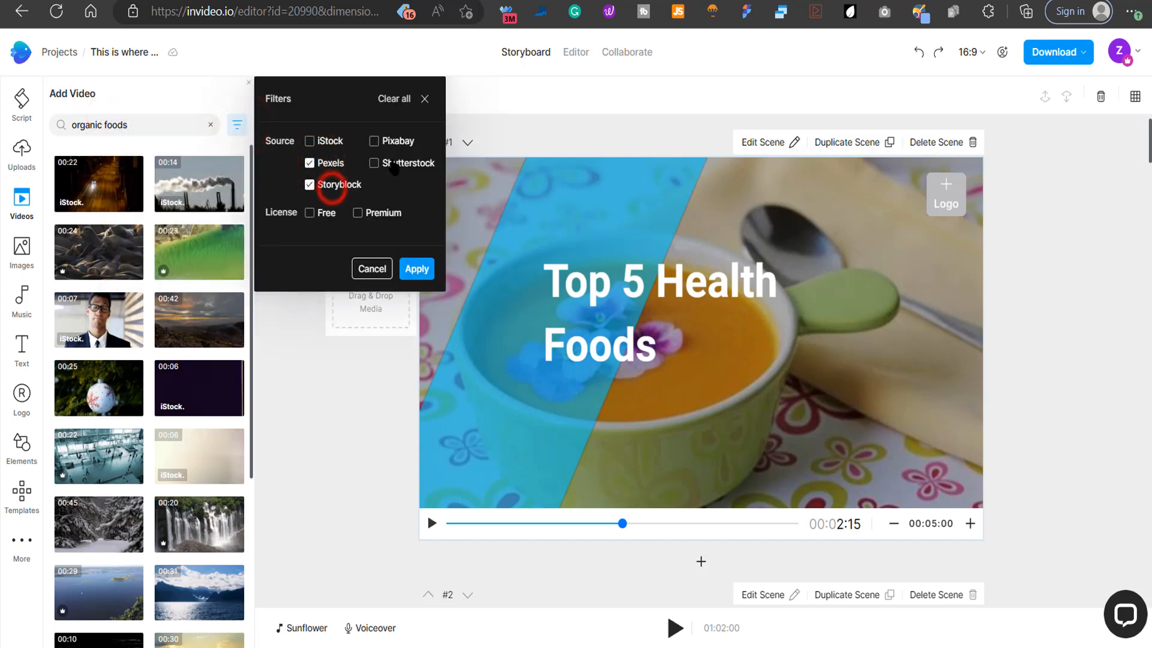
pyautogui.click(399, 163)
pyautogui.click(387, 141)
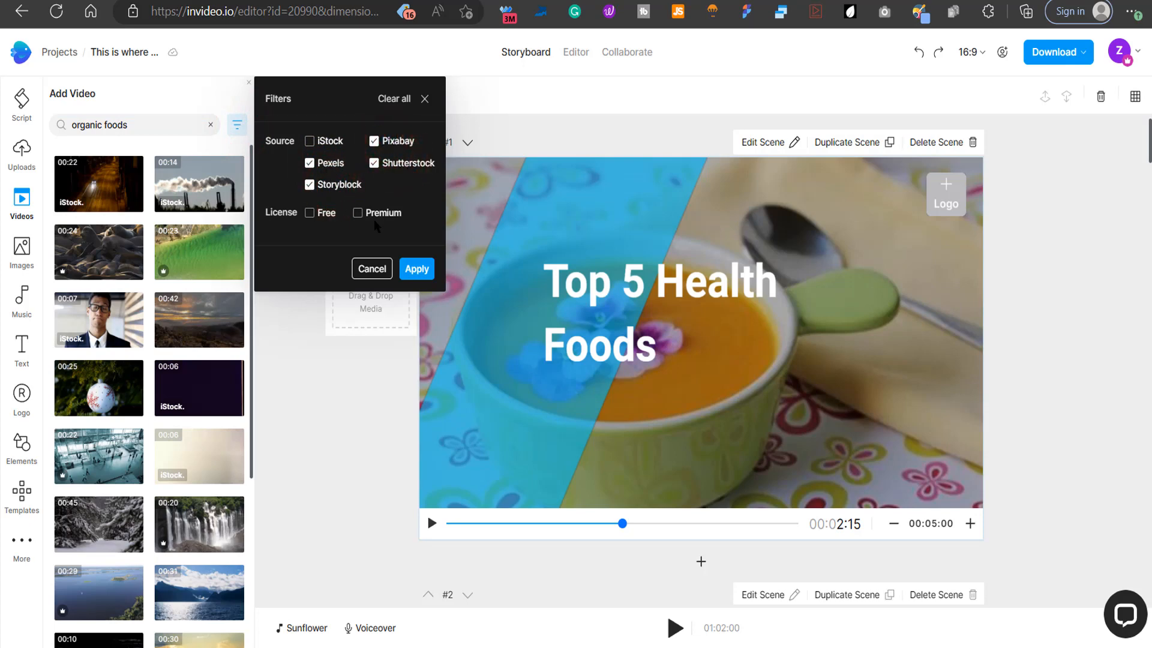
pyautogui.click(358, 223)
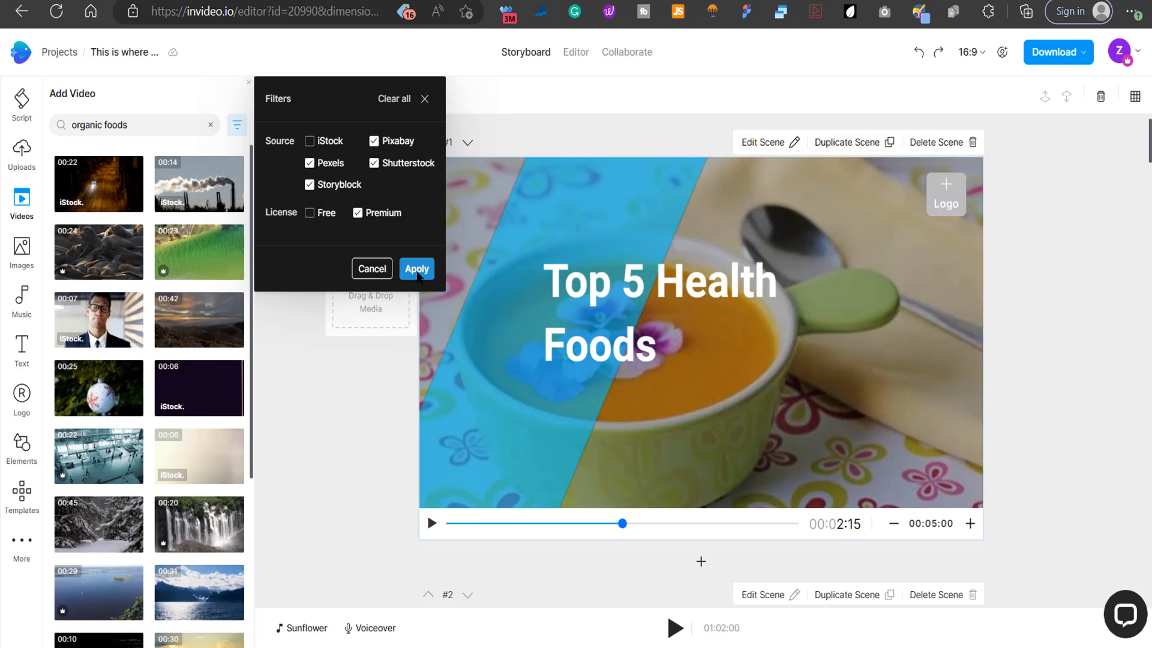
pyautogui.click(417, 270)
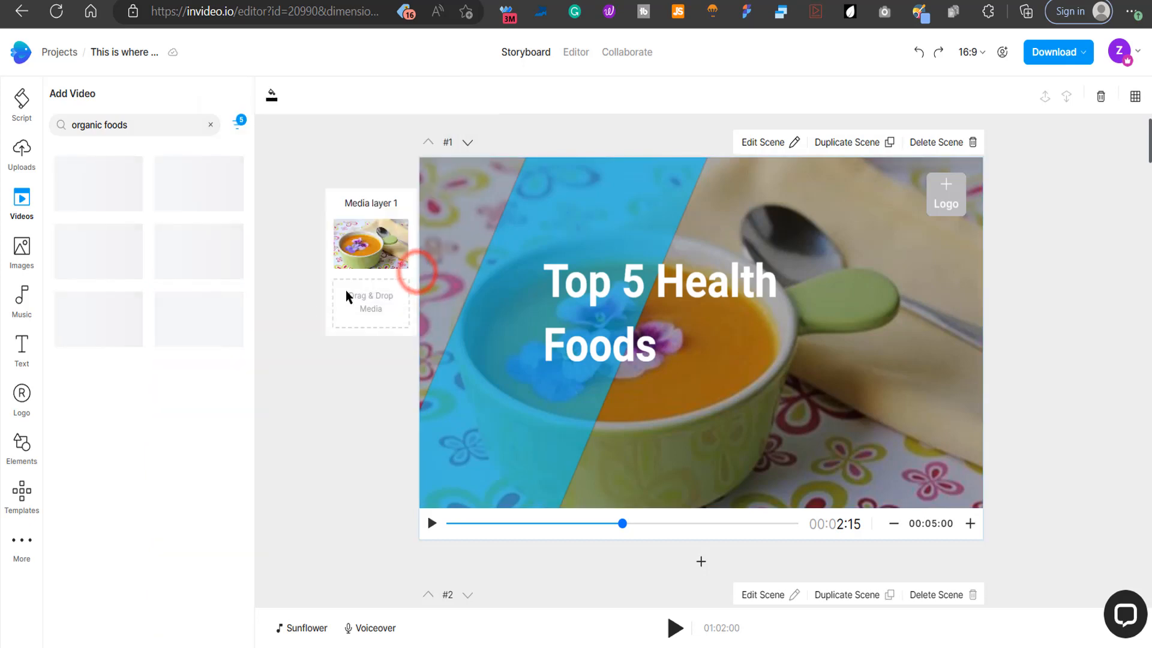
# Change the stock video search to "health foods"
pyautogui.scroll(-5, 116, 445)
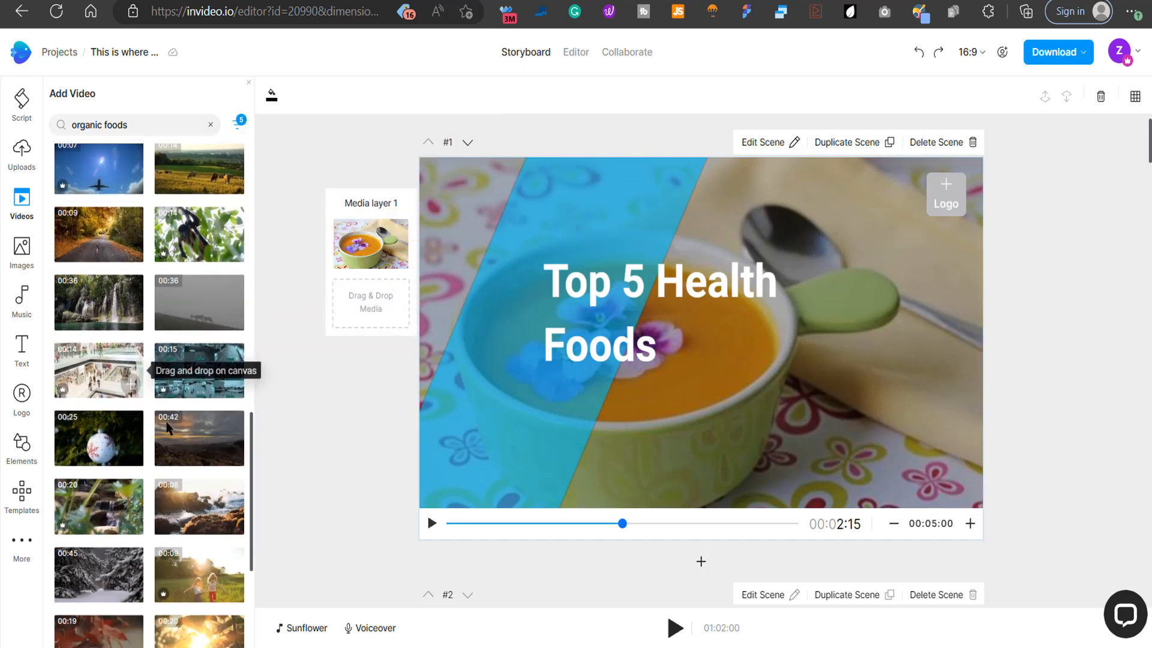
pyautogui.doubleClick(87, 124)
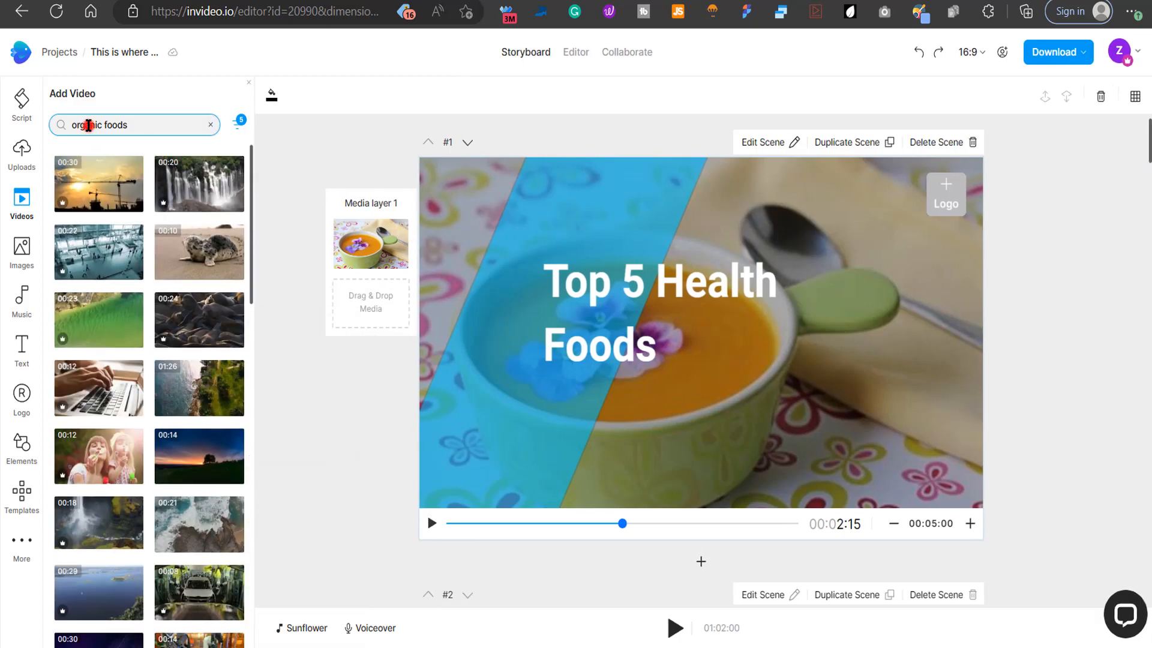
pyautogui.write('health')
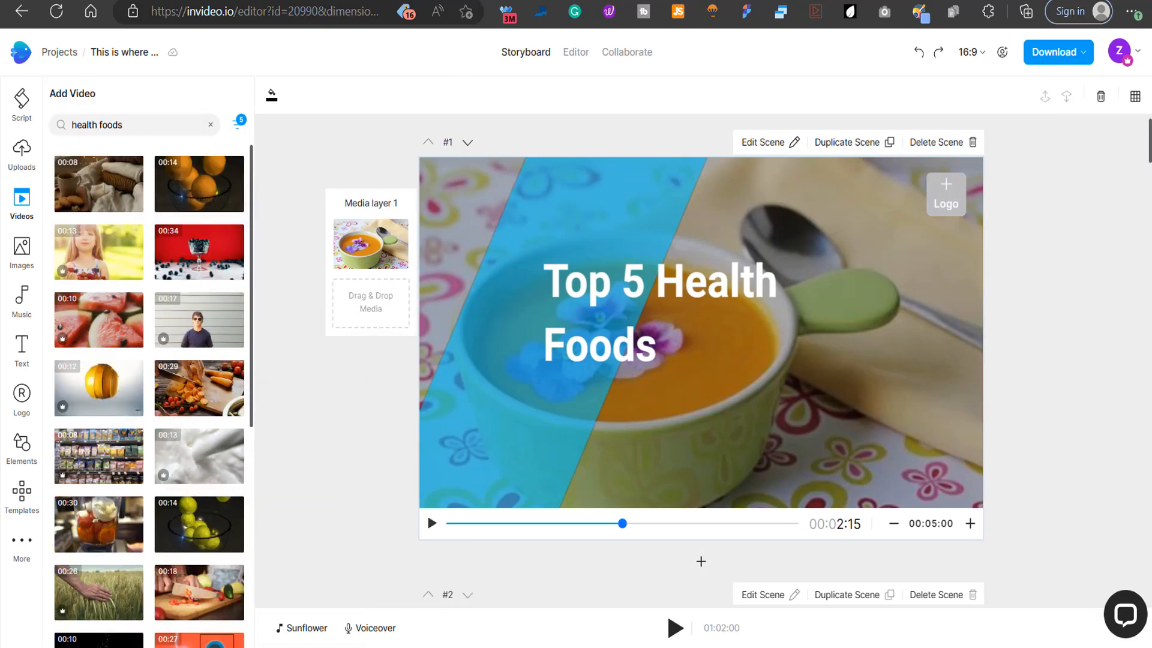
# Replace scene 1's media with the 29-second carrot-cutting video, trimmed to fit the scene
pyautogui.moveTo(202, 389); pyautogui.dragTo(374, 240)
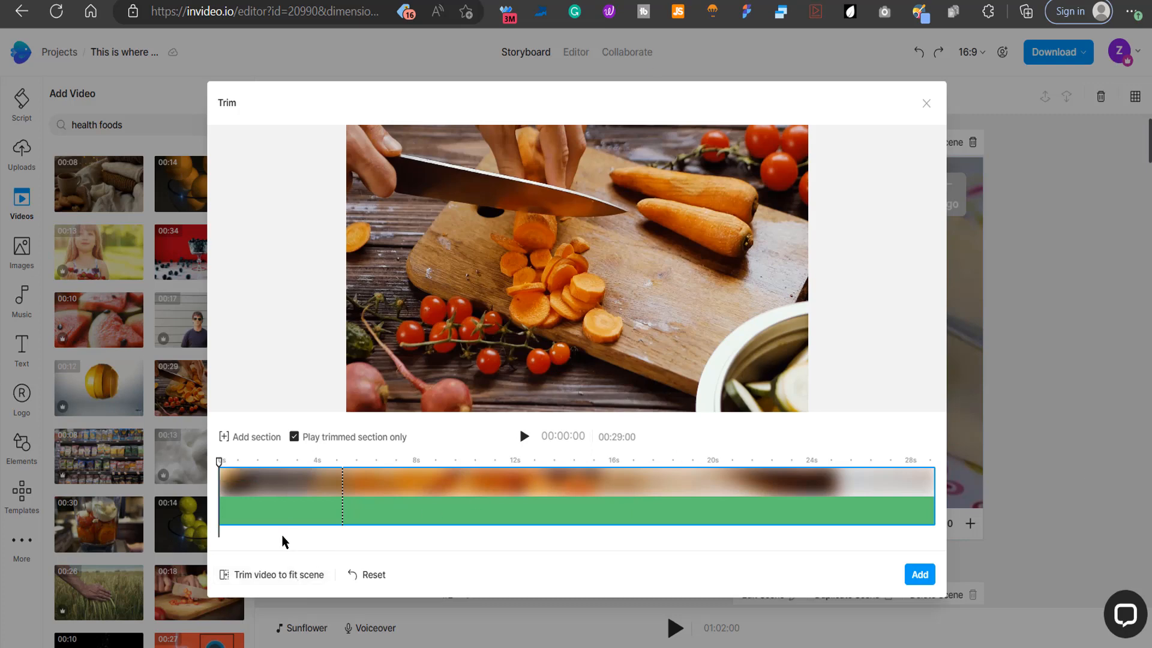
pyautogui.click(273, 577)
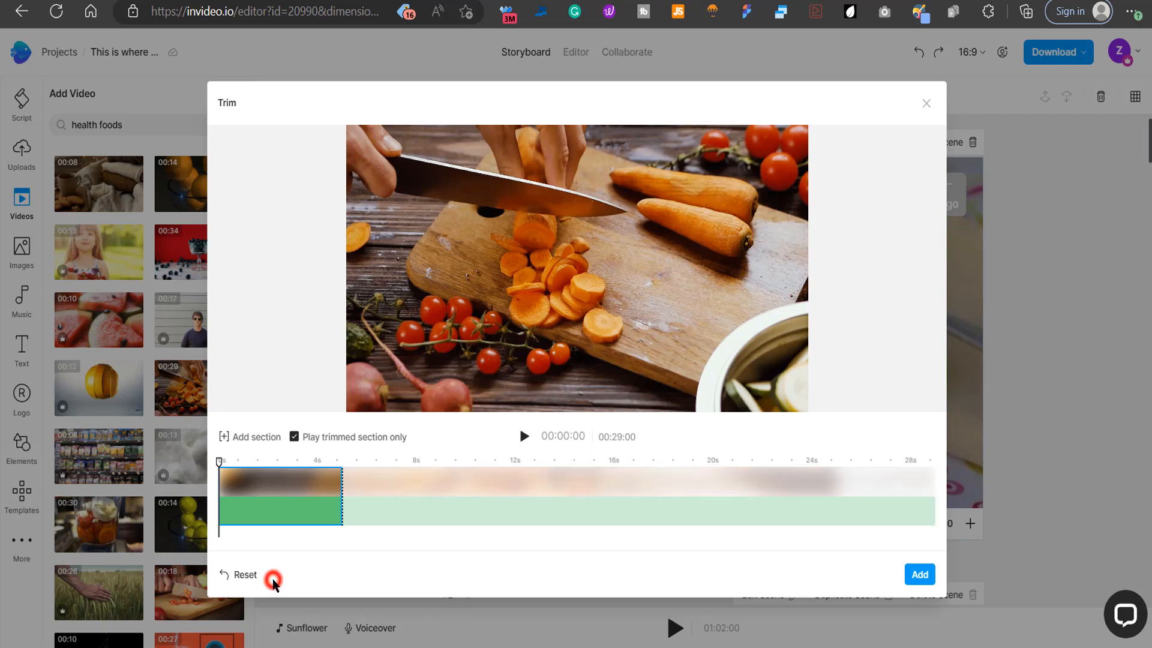
pyautogui.click(921, 582)
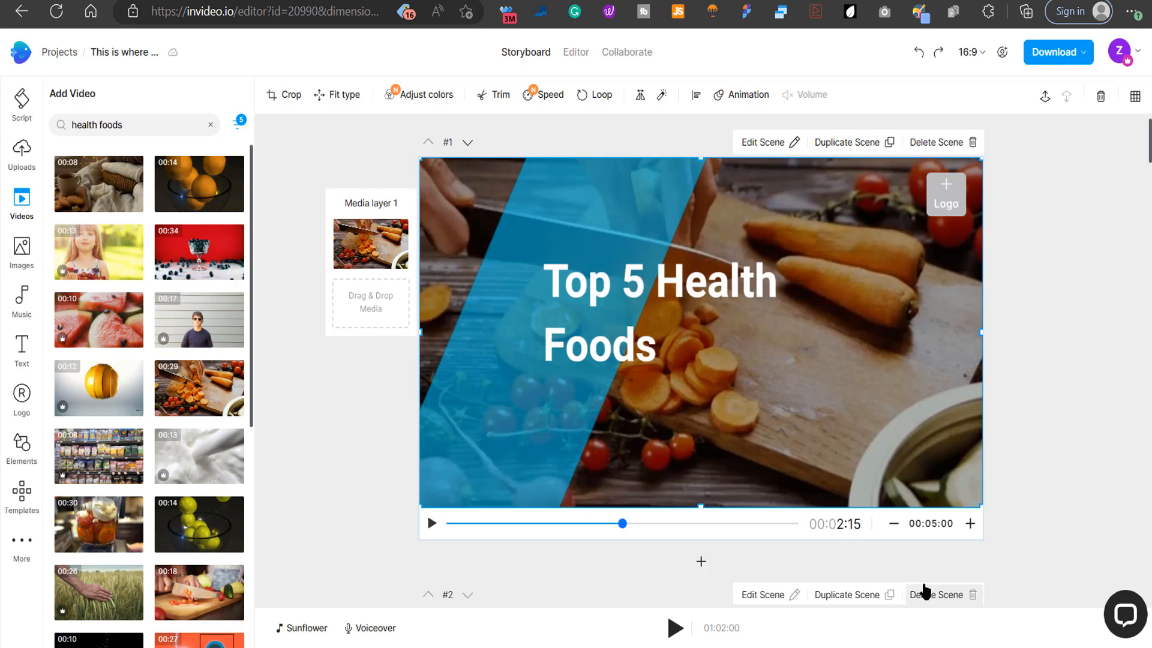
# Switch the project from the storyboard to the Editor view
pyautogui.click(566, 44)
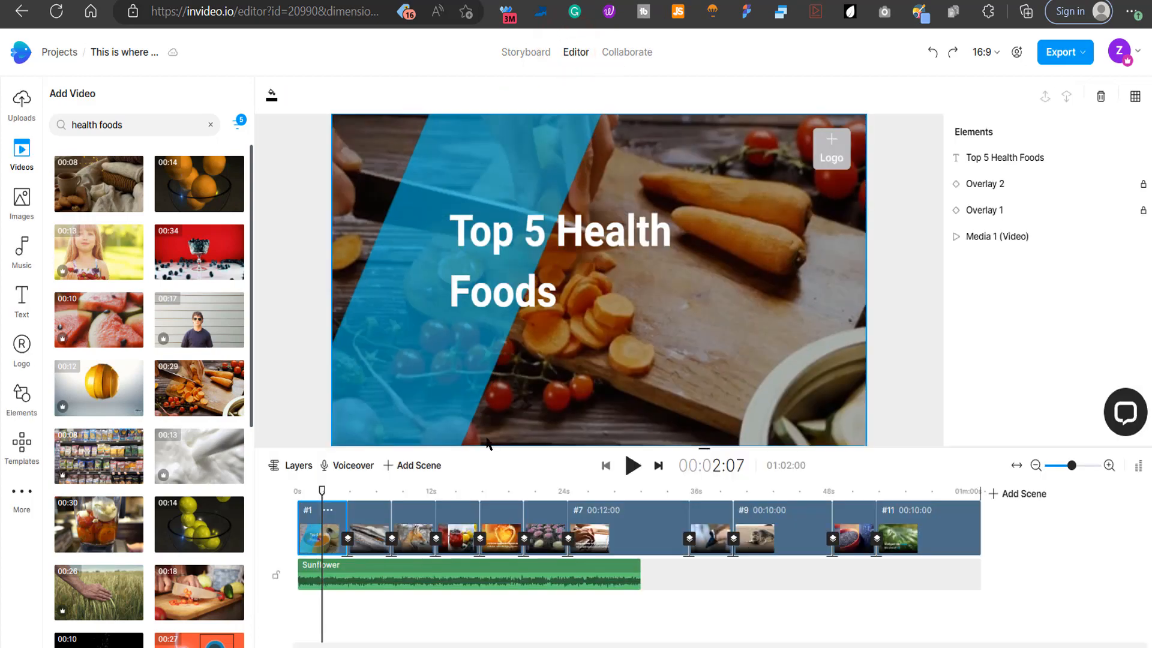
pyautogui.moveTo(343, 491); pyautogui.dragTo(373, 492)
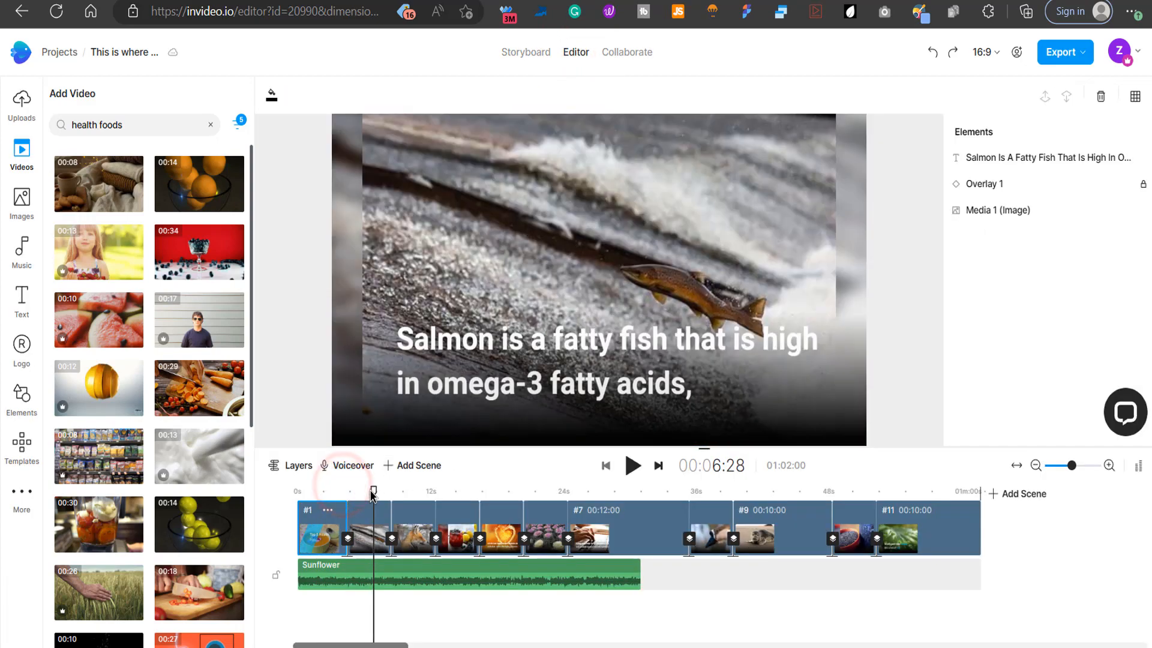
pyautogui.click(372, 492)
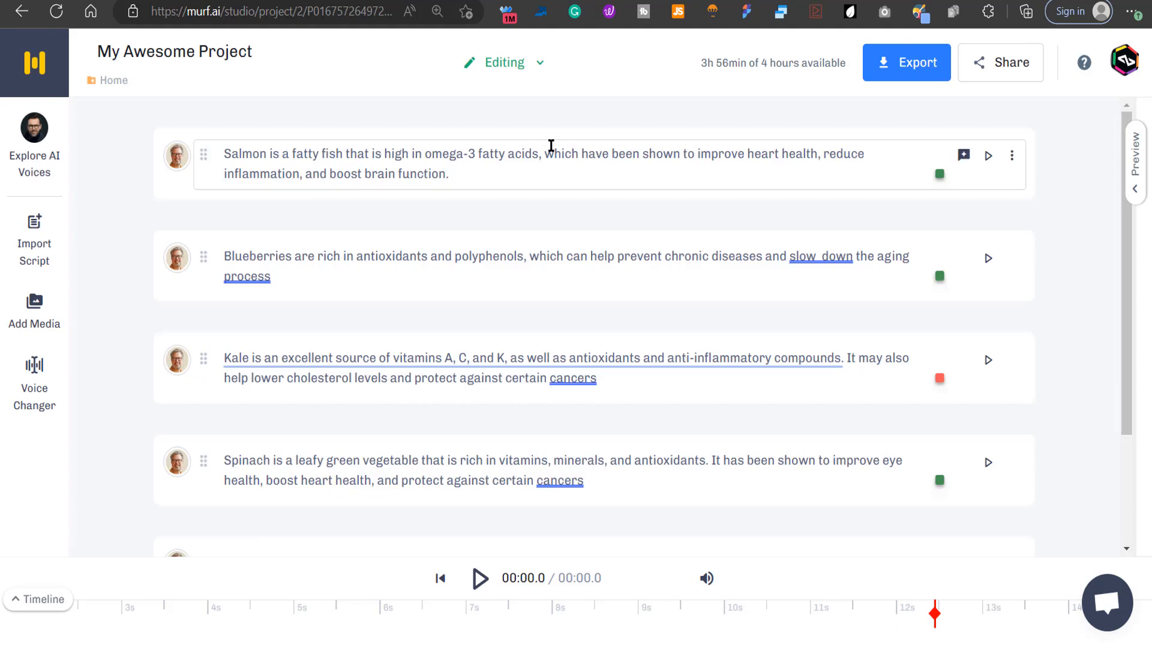
# Switch to Murf Studio, export the narration as a voice-only single MP3 in High quality, and download the packaged file
pyautogui.click(909, 69)
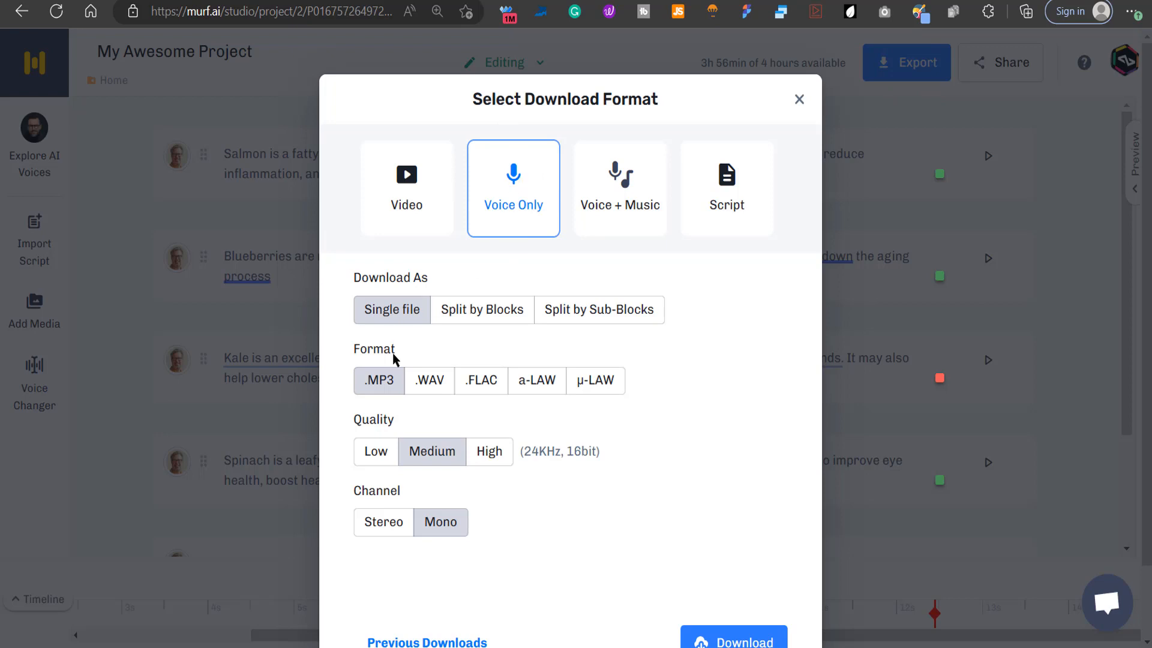
pyautogui.click(379, 386)
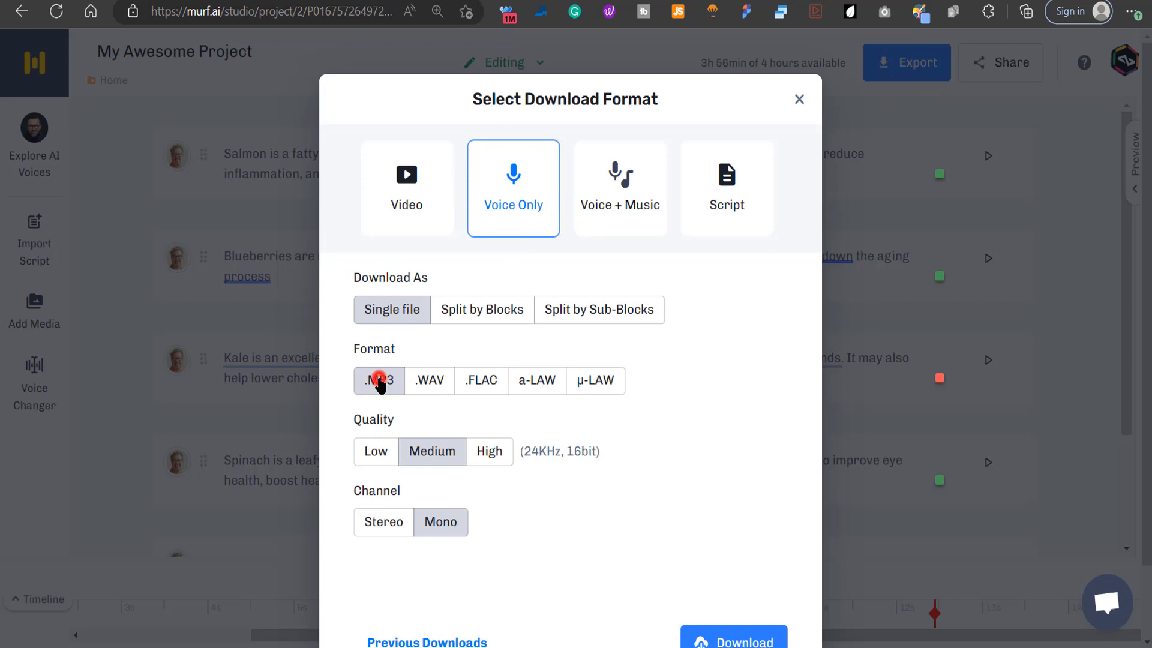
pyautogui.click(493, 455)
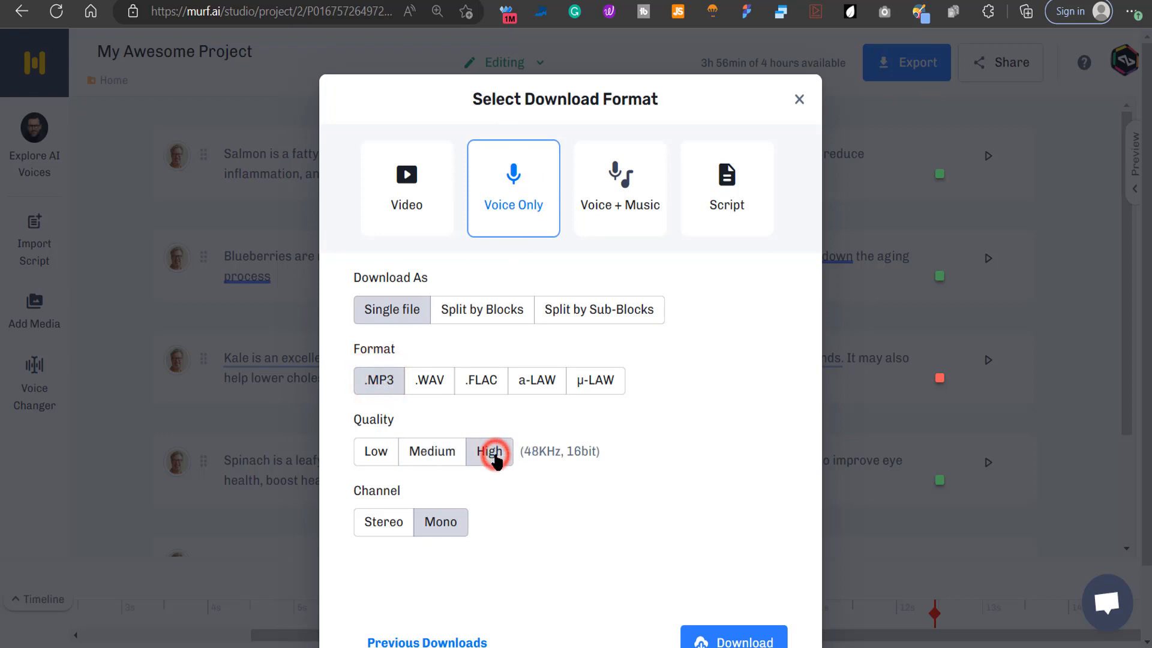
pyautogui.click(722, 640)
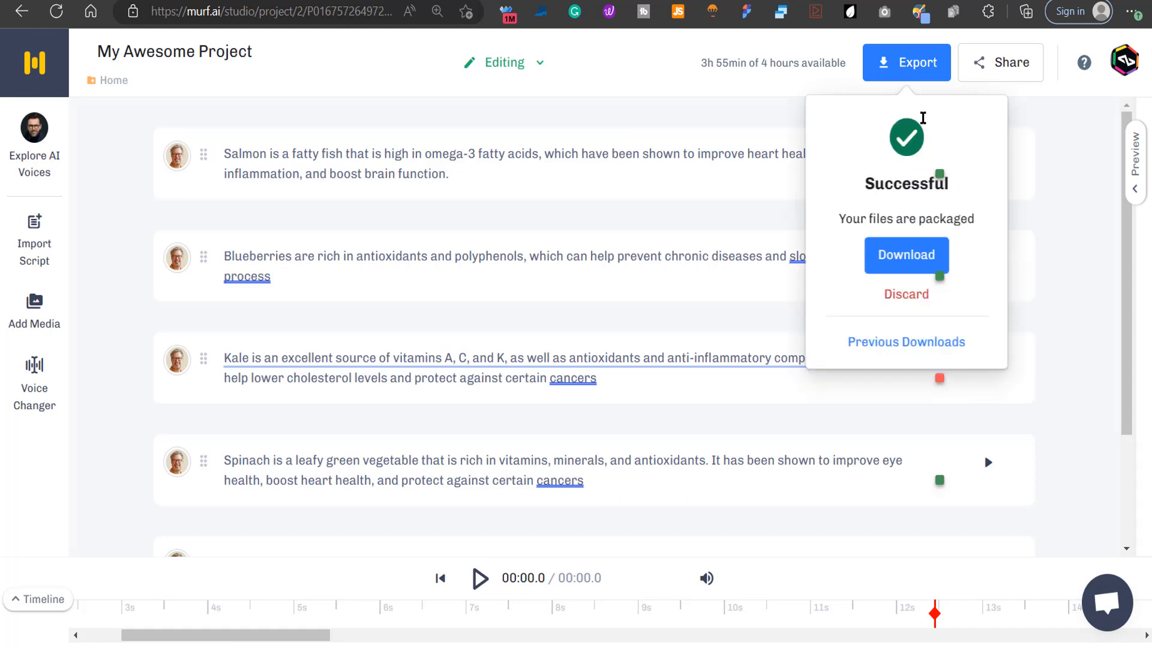
pyautogui.click(899, 255)
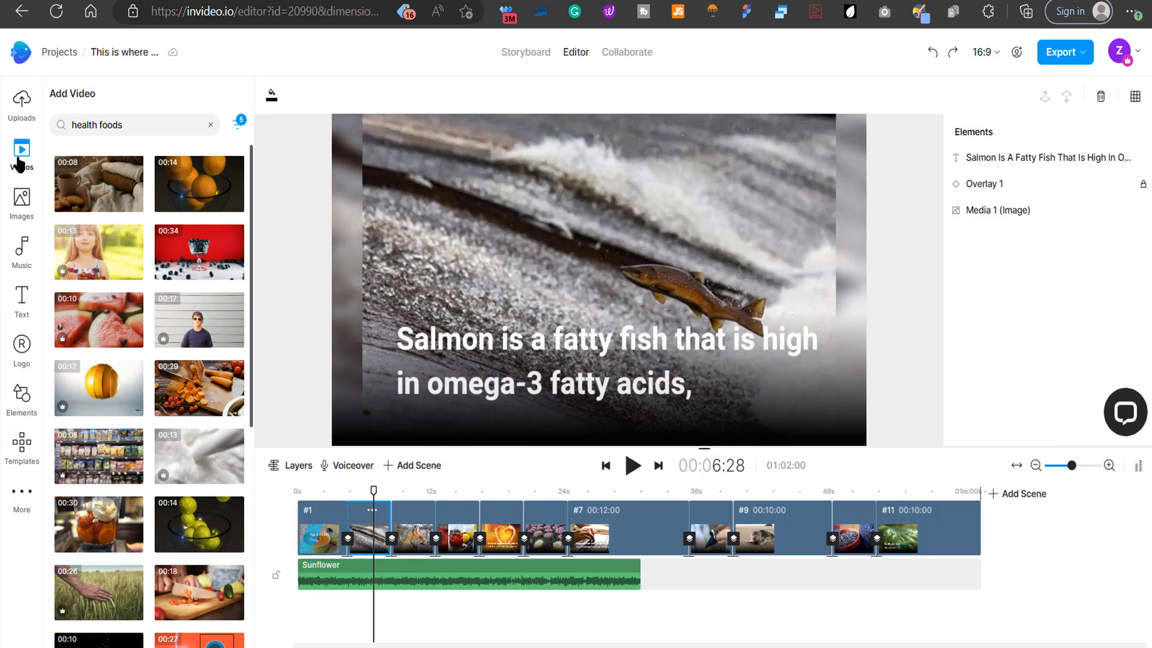
# Back in InVideo, upload the downloaded Murf voiceover and place it at the start of the timeline beneath the Sunflower music
pyautogui.click(22, 107)
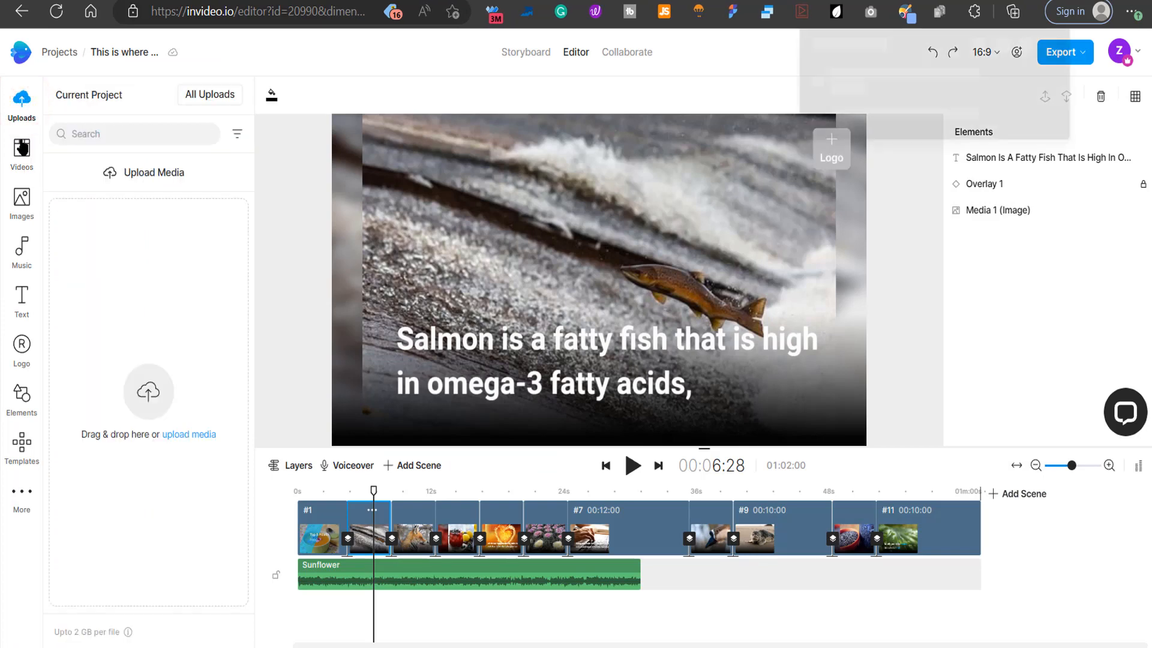
pyautogui.moveTo(846, 91); pyautogui.dragTo(113, 336)
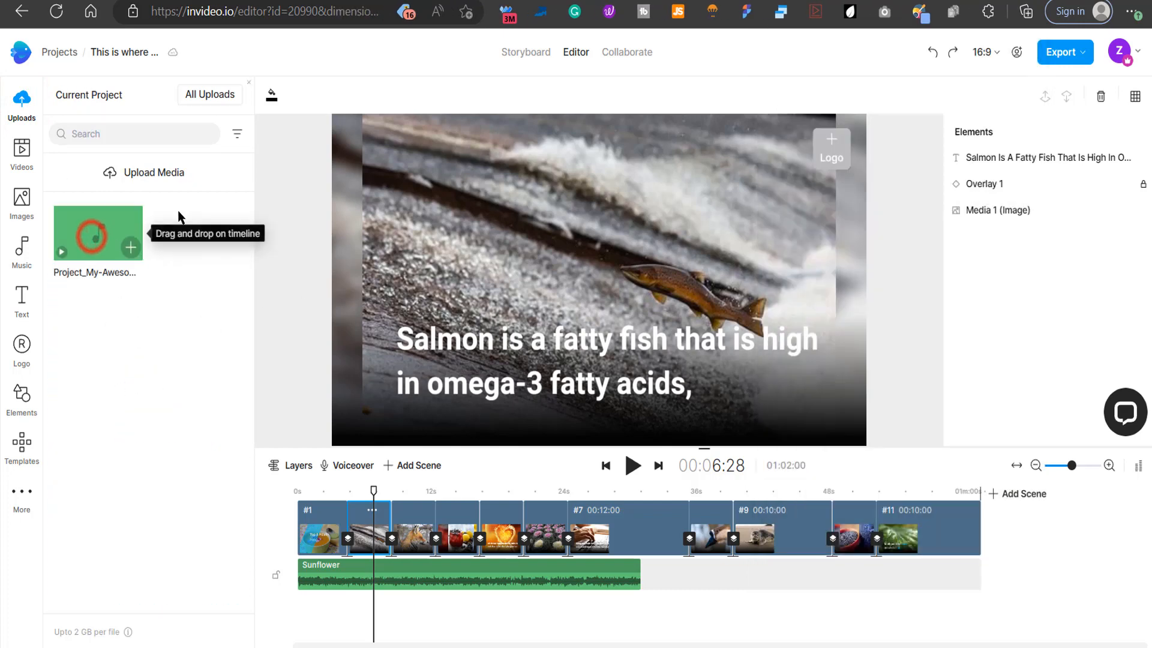
pyautogui.moveTo(93, 234); pyautogui.dragTo(295, 613)
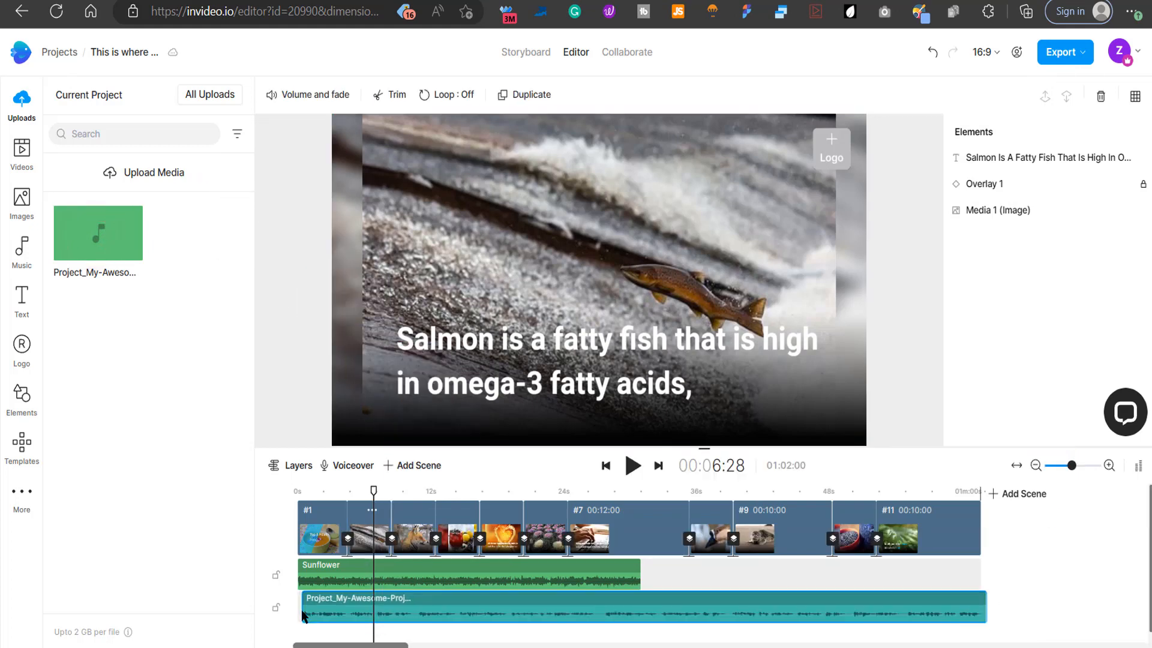
# Lengthen scene 2 by about 2 seconds on the timeline to match the voiceover, and select scene 3
pyautogui.click(343, 514)
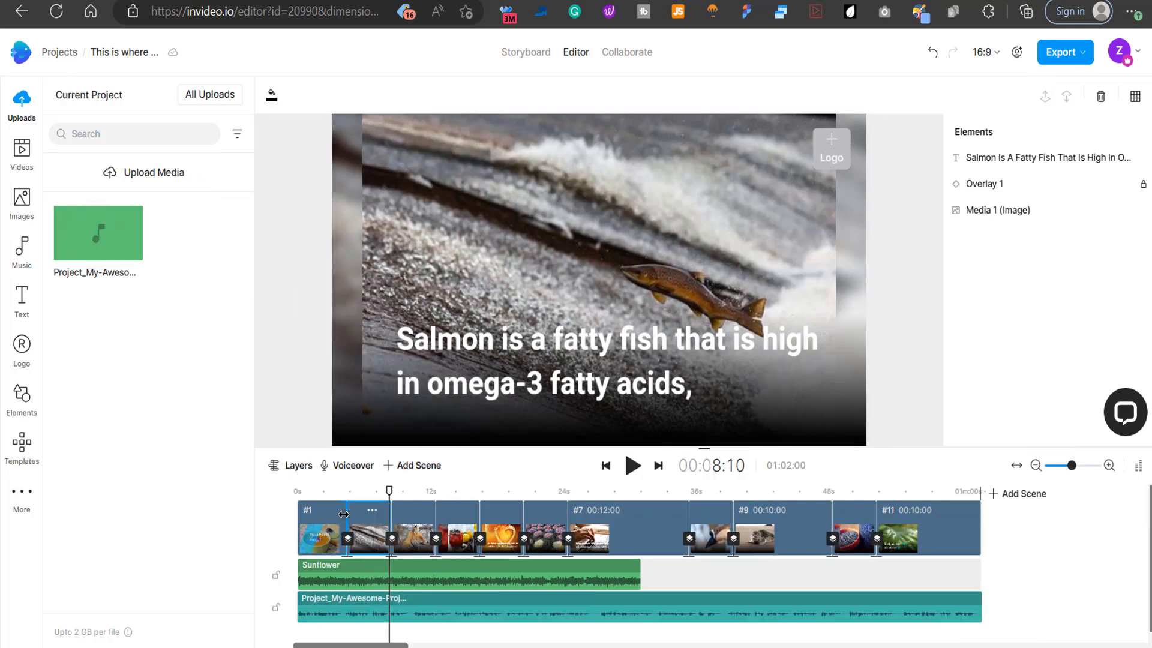
pyautogui.click(370, 491)
pyautogui.click(410, 508)
pyautogui.moveTo(410, 497); pyautogui.dragTo(368, 496)
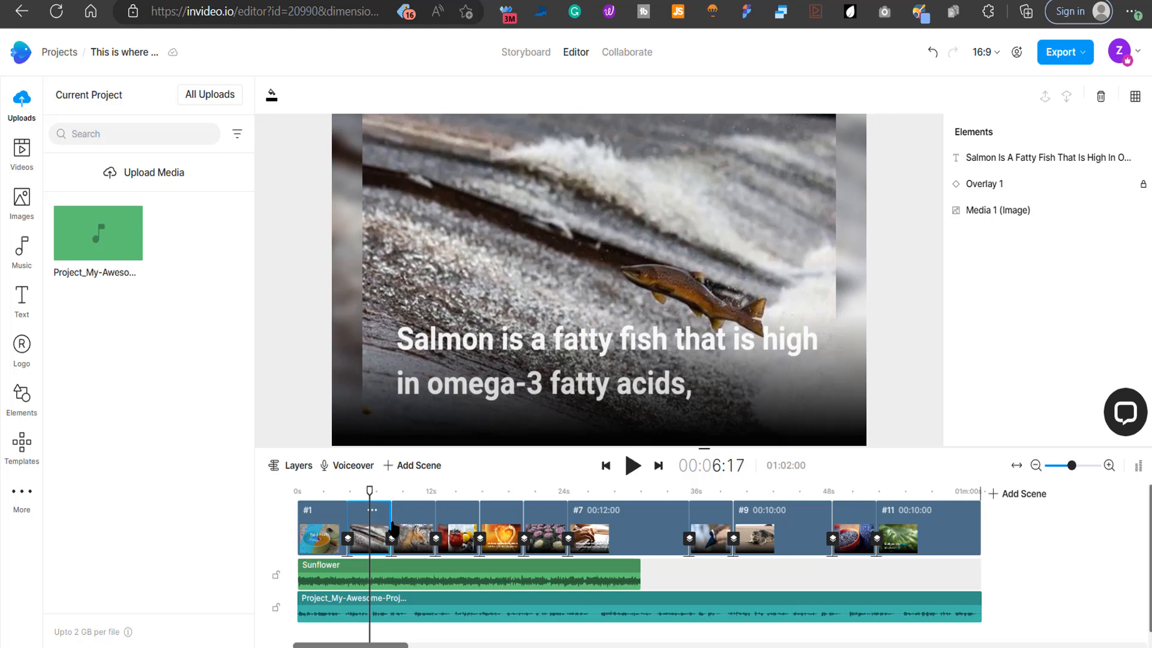
pyautogui.moveTo(387, 517); pyautogui.dragTo(414, 517)
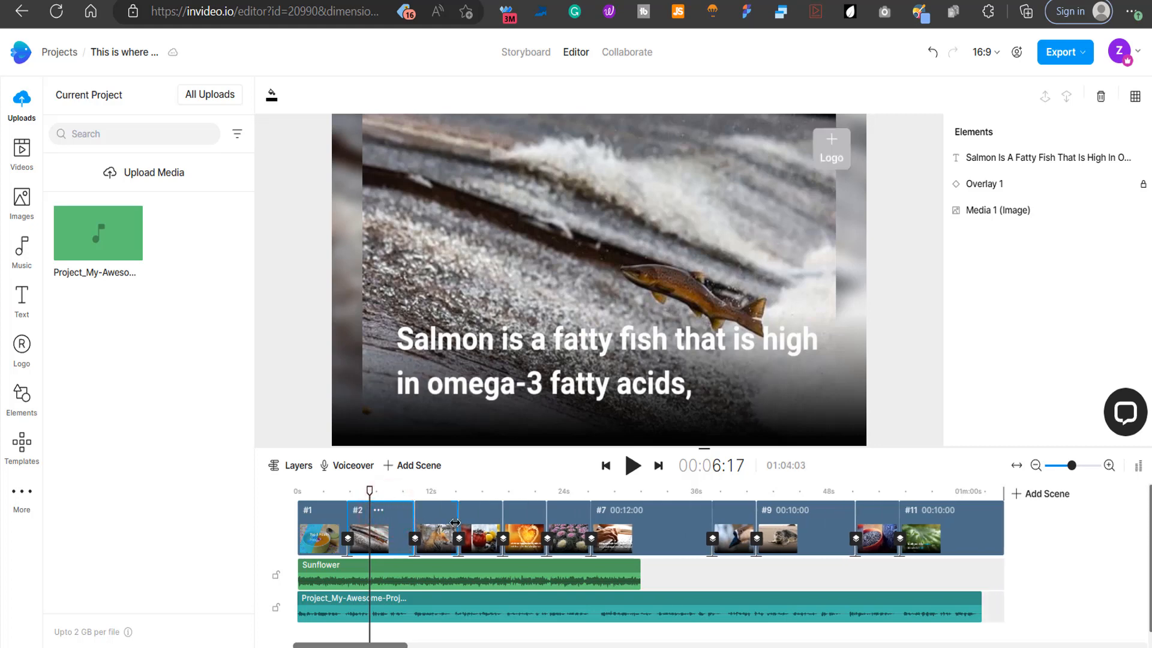
pyautogui.click(438, 514)
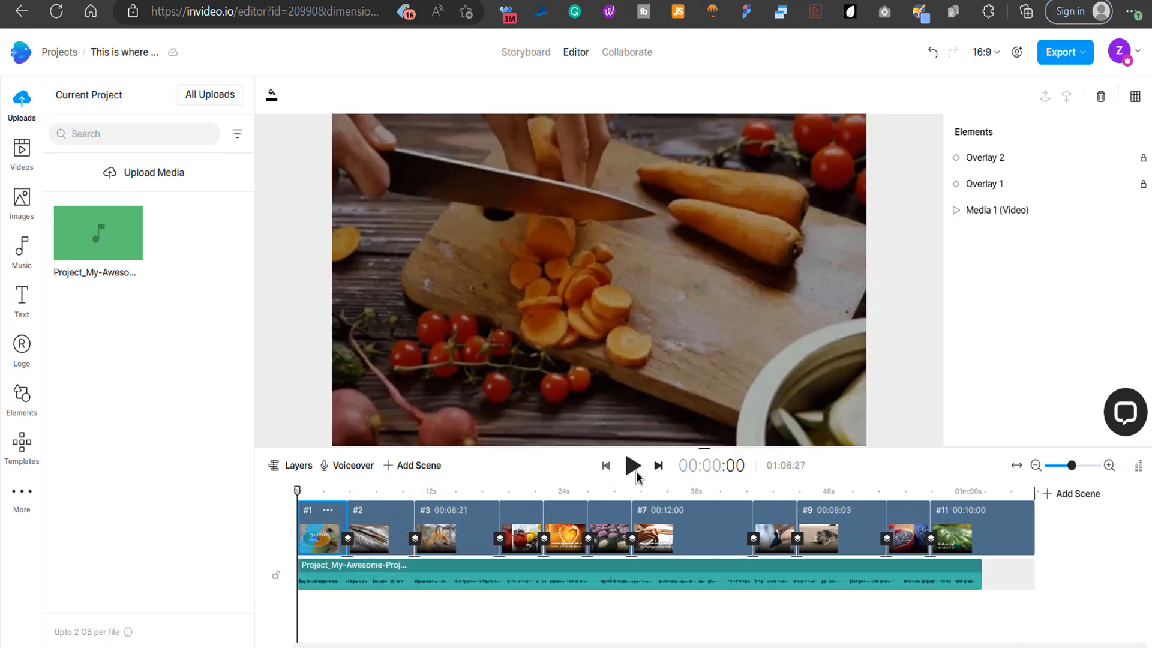
# Preview the project from the beginning into scene 2 to check the voiceover timing, and move the playhead into scene 3
pyautogui.click(633, 466)
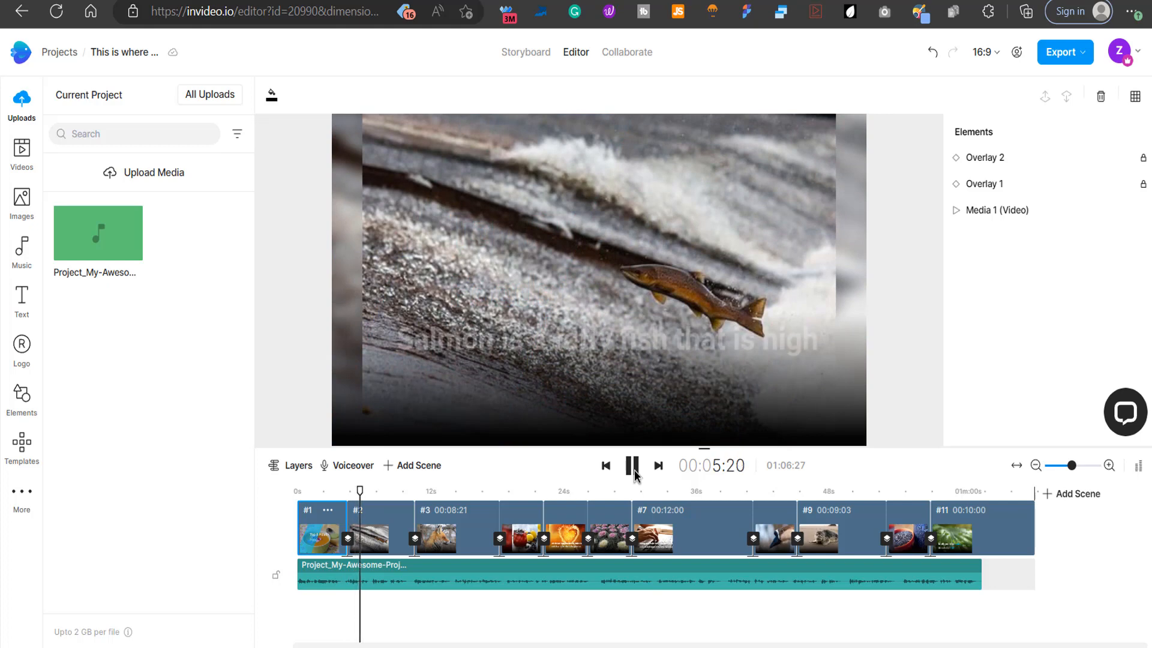
pyautogui.click(634, 471)
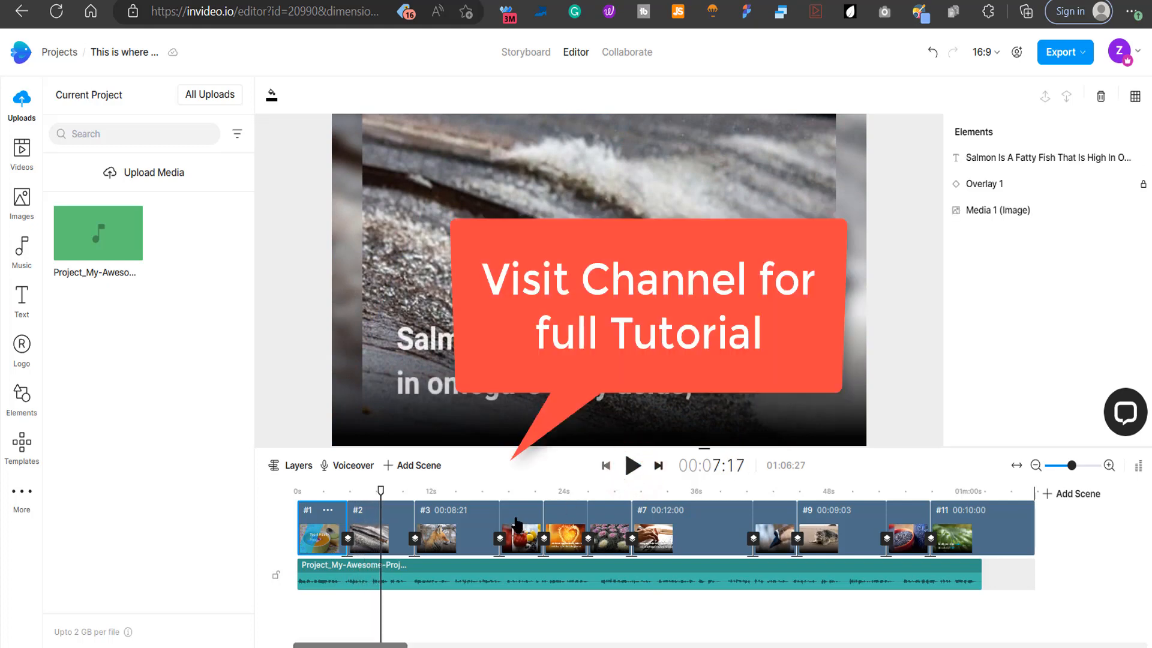
pyautogui.moveTo(380, 491); pyautogui.dragTo(439, 492)
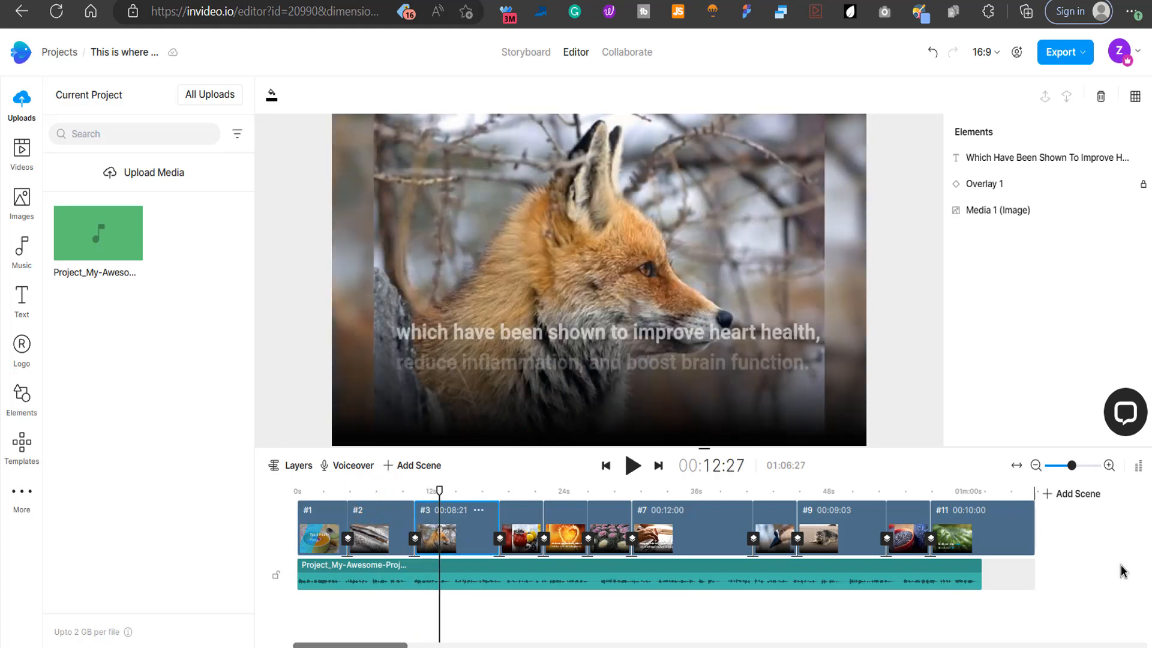
# Shorten scene 11 to end close to the end of the voiceover, making the project 01:01:22 long
pyautogui.click(977, 497)
pyautogui.moveTo(1030, 534); pyautogui.dragTo(978, 533)
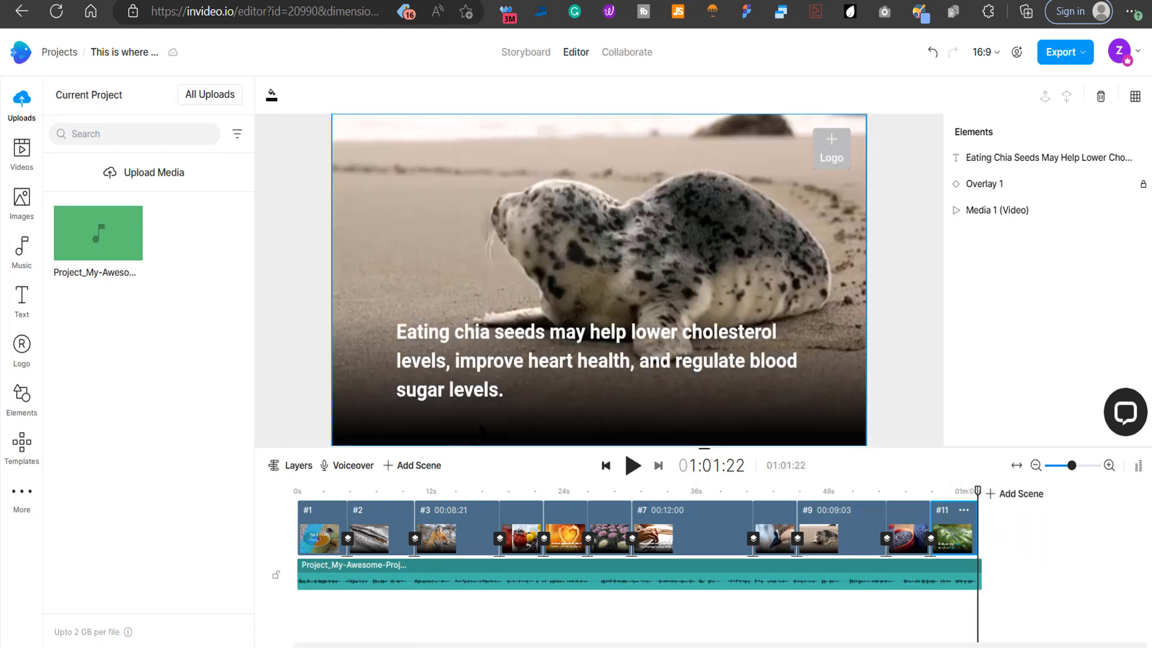
# Export the finished video in 1080p Full HD quality
pyautogui.click(1119, 51)
pyautogui.click(1082, 52)
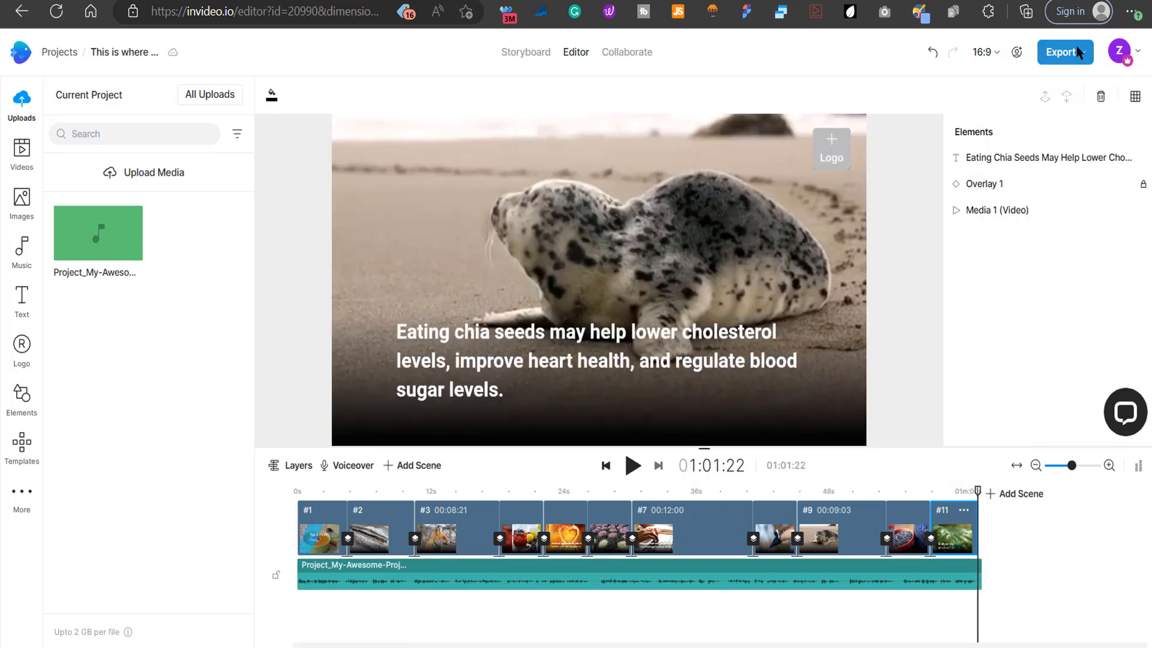
pyautogui.click(1082, 52)
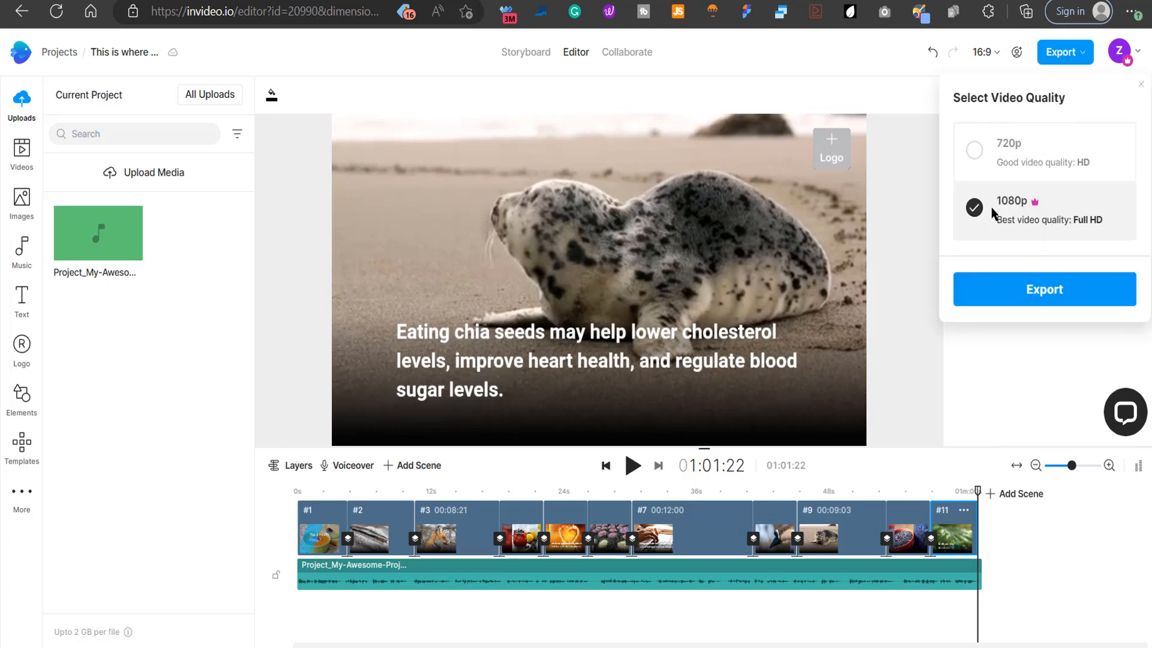
pyautogui.click(1043, 293)
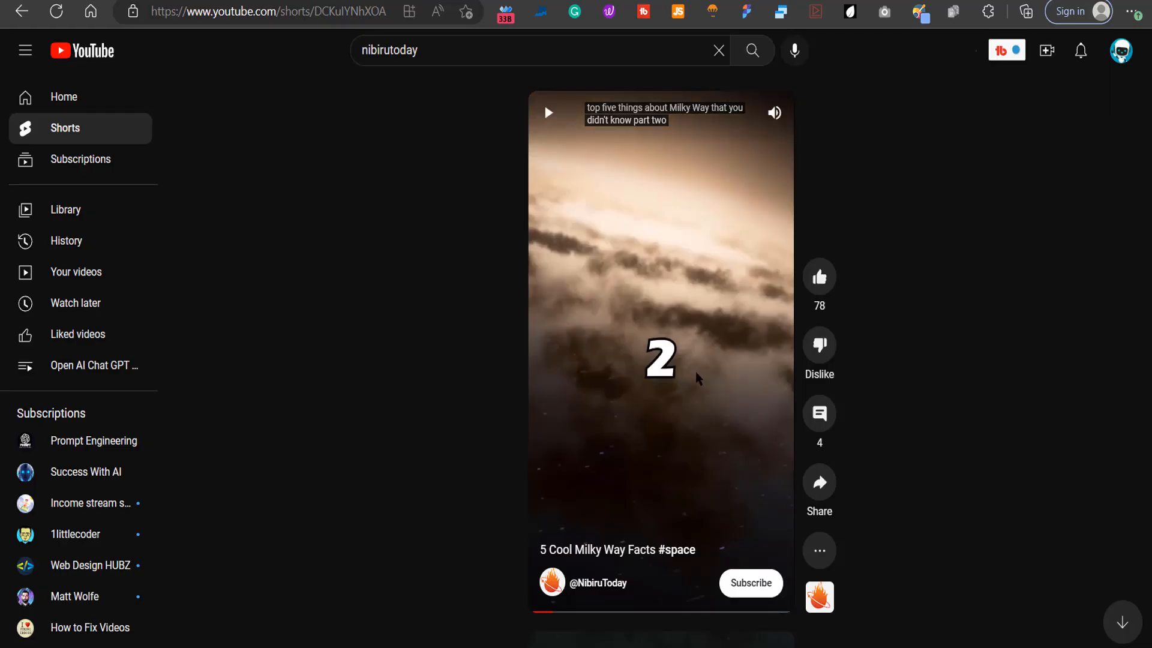
# Switch to YouTube and play the NibiruToday short "5 Cool Milky Way Facts" as an example
pyautogui.click(696, 376)
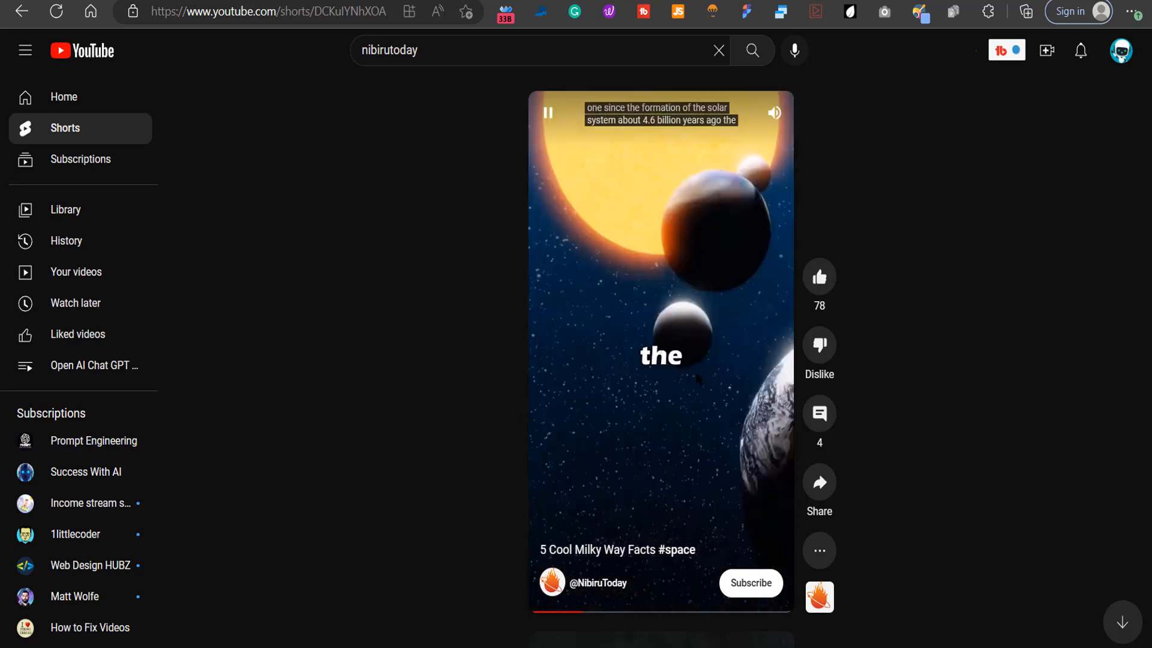
pyautogui.click(616, 328)
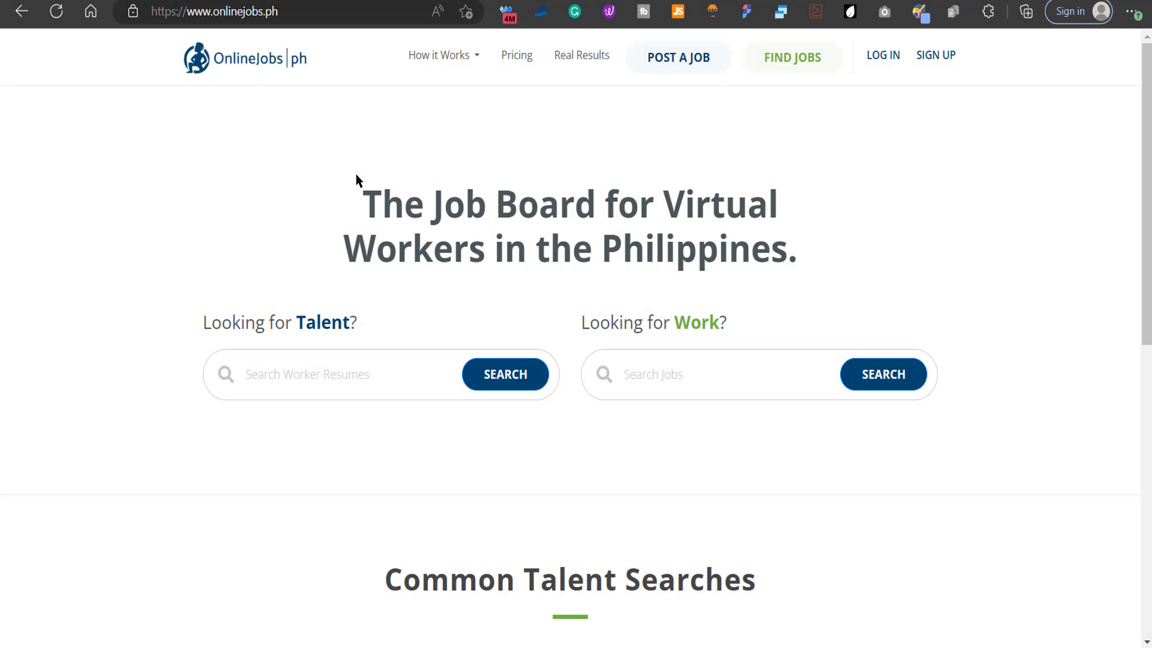
pyautogui.moveTo(357, 178); pyautogui.dragTo(829, 256)
pyautogui.click(833, 252)
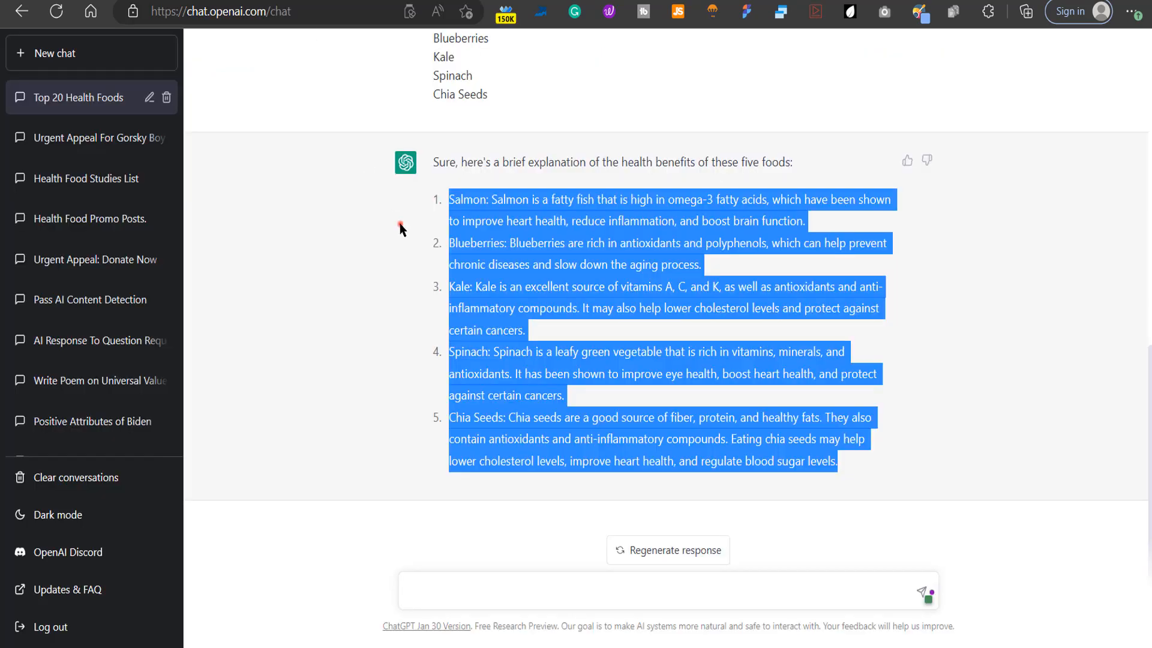
pyautogui.click(401, 228)
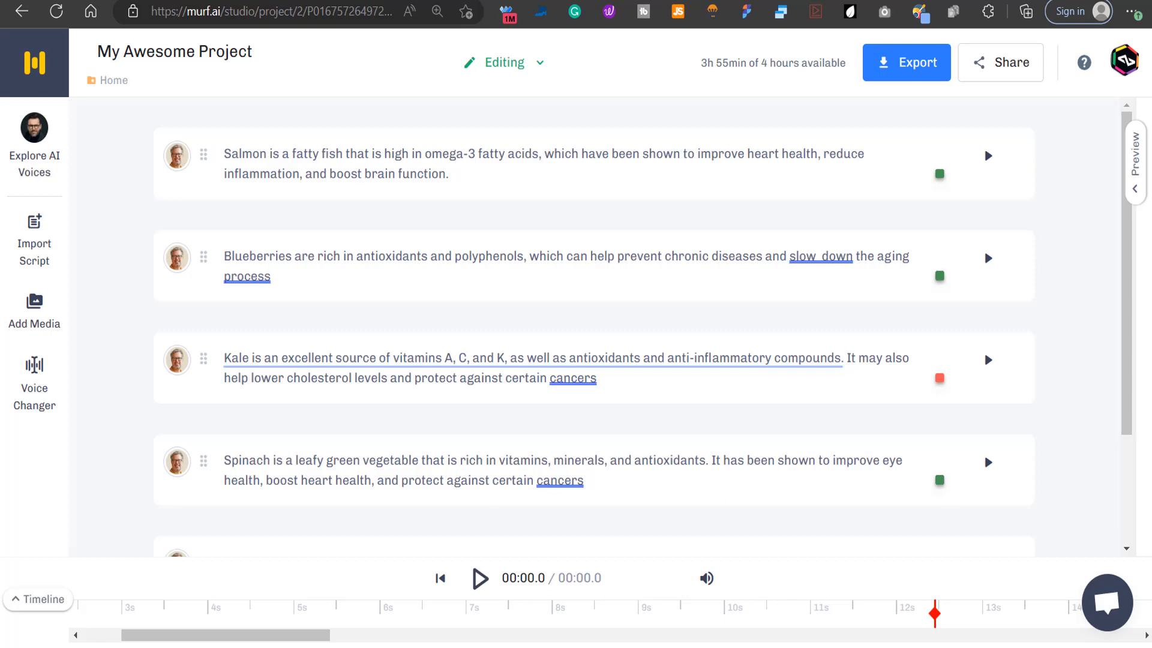
pyautogui.click(132, 124)
pyautogui.click(133, 176)
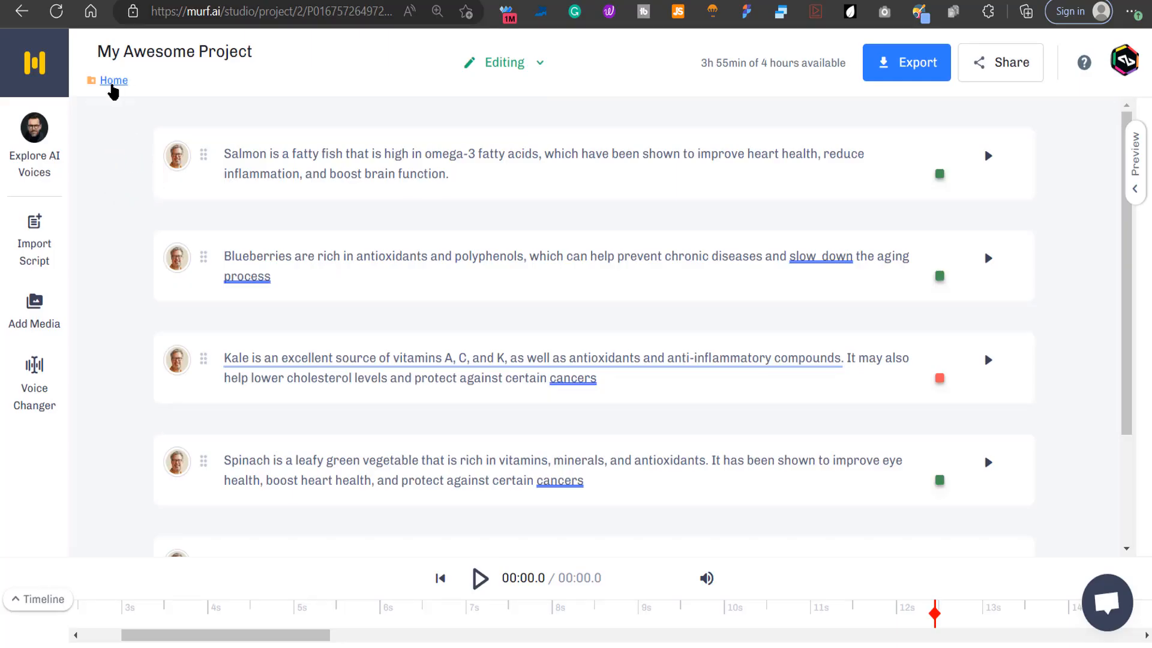